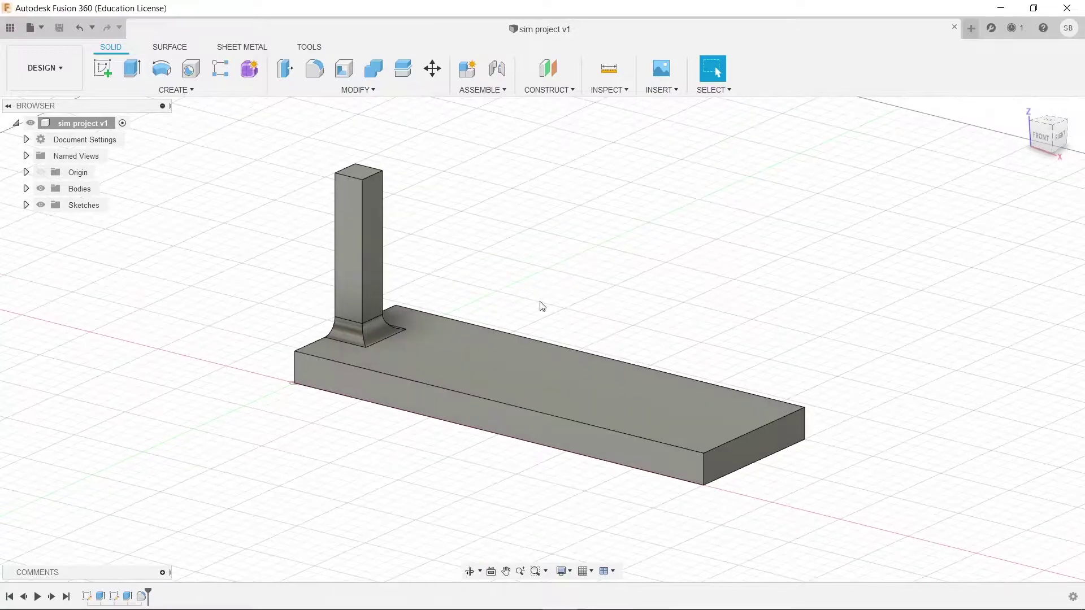
Switch to the Simulation workspace and create a Static Stress study for the post-and-plate model.
left_click(48, 67)
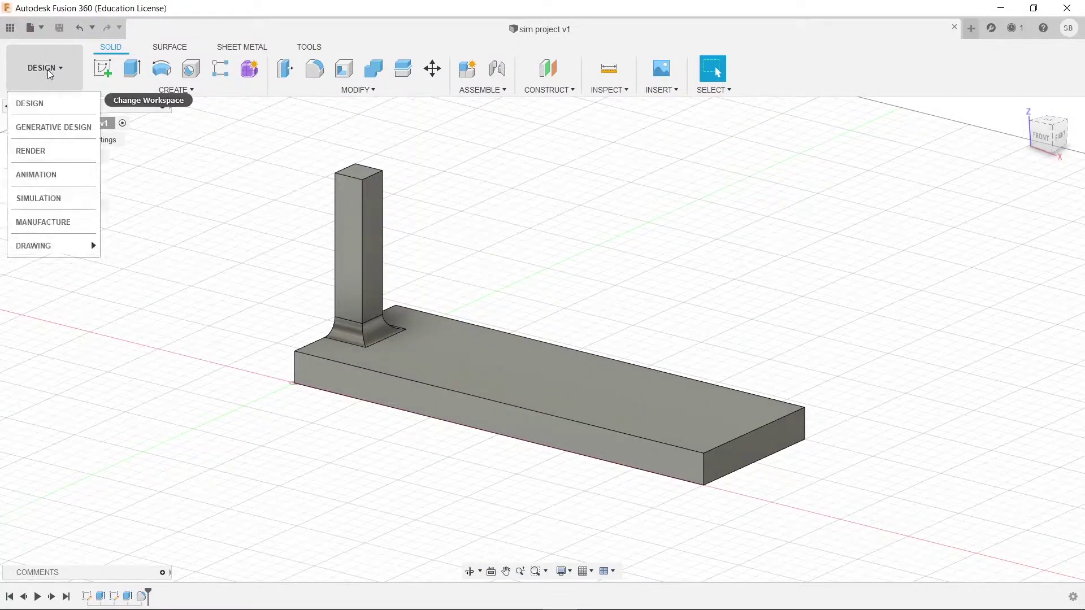
left_click(45, 201)
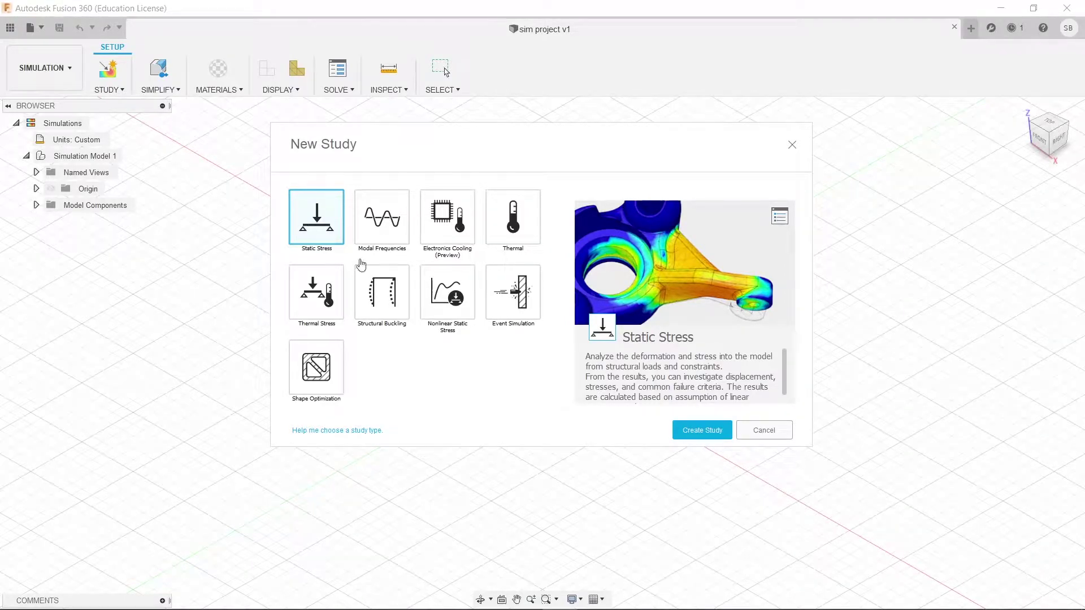
left_click(716, 430)
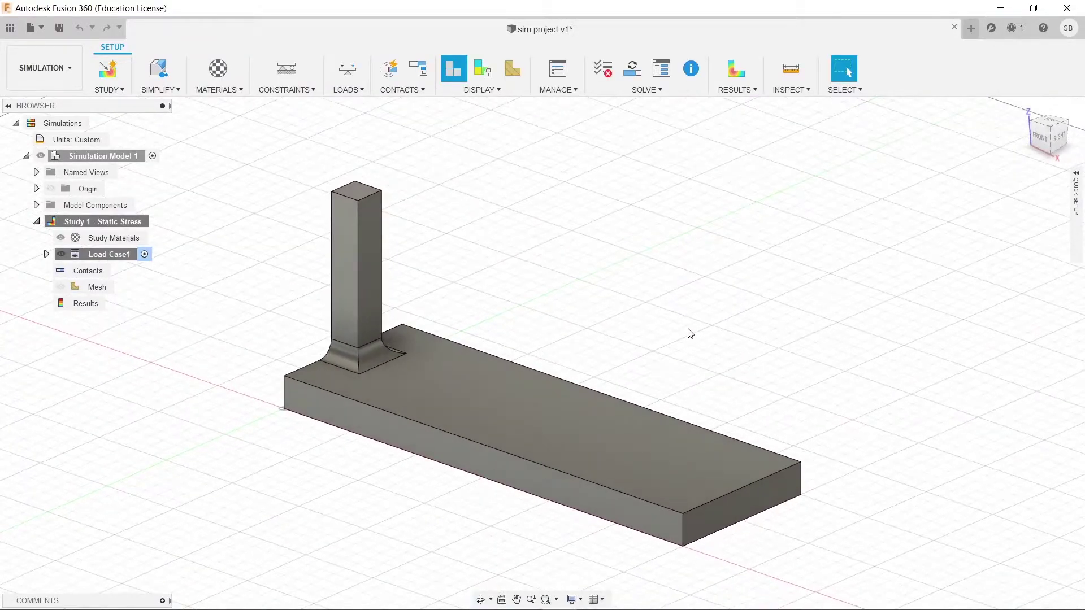
Apply a Fixed structural constraint along Ux, Uy and Uz to the T-shaped end face shared by the post and plate.
middle_click_drag(572, 340, 664, 331, "shift")
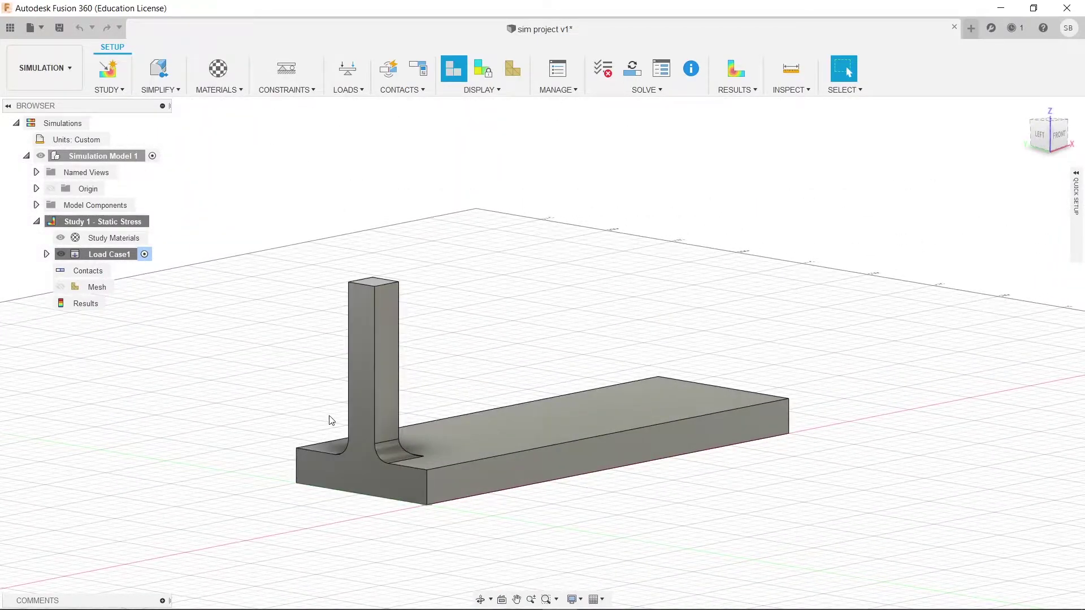
mouse_move(758, 395)
middle_mouse_down("shift")
mouse_move(704, 406)
mouse_move(760, 399)
middle_mouse_up("shift")
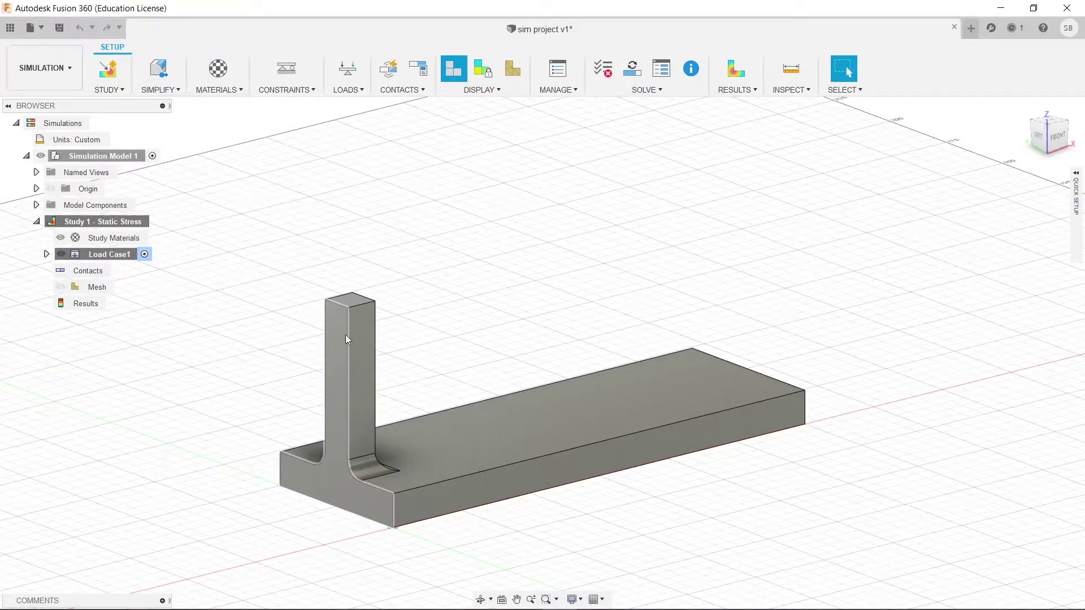
middle_click_drag(343, 389, 567, 335, "shift")
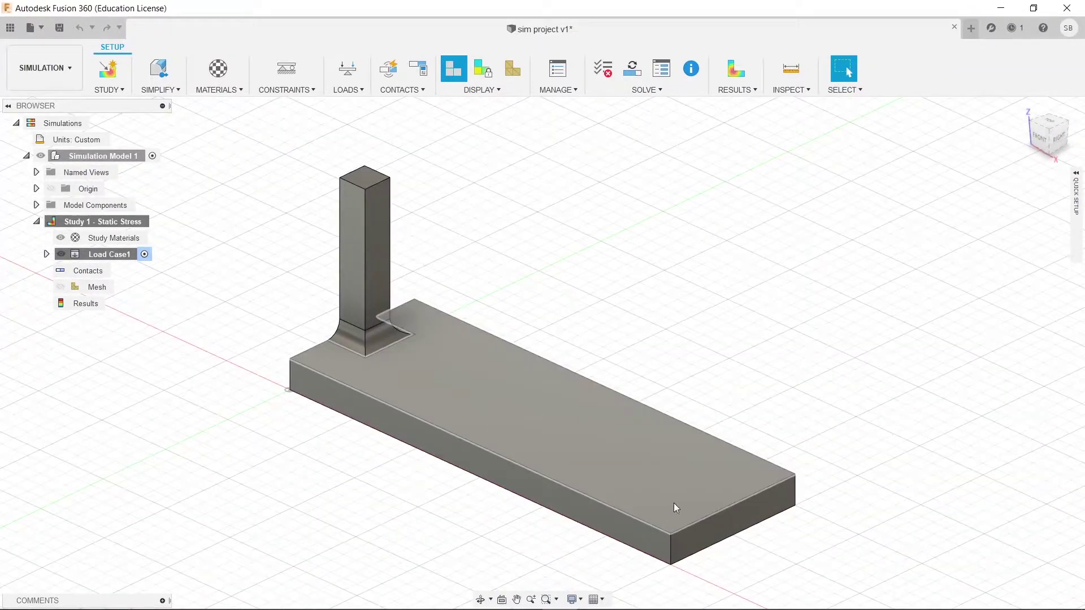
middle_click_drag(537, 467, 502, 373, "shift")
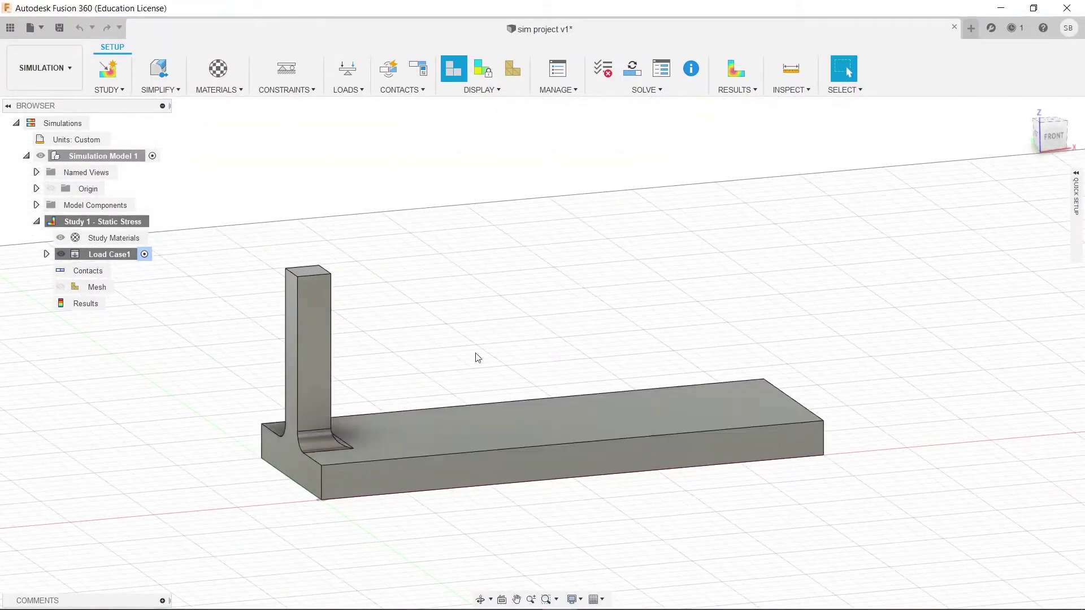
left_click(300, 90)
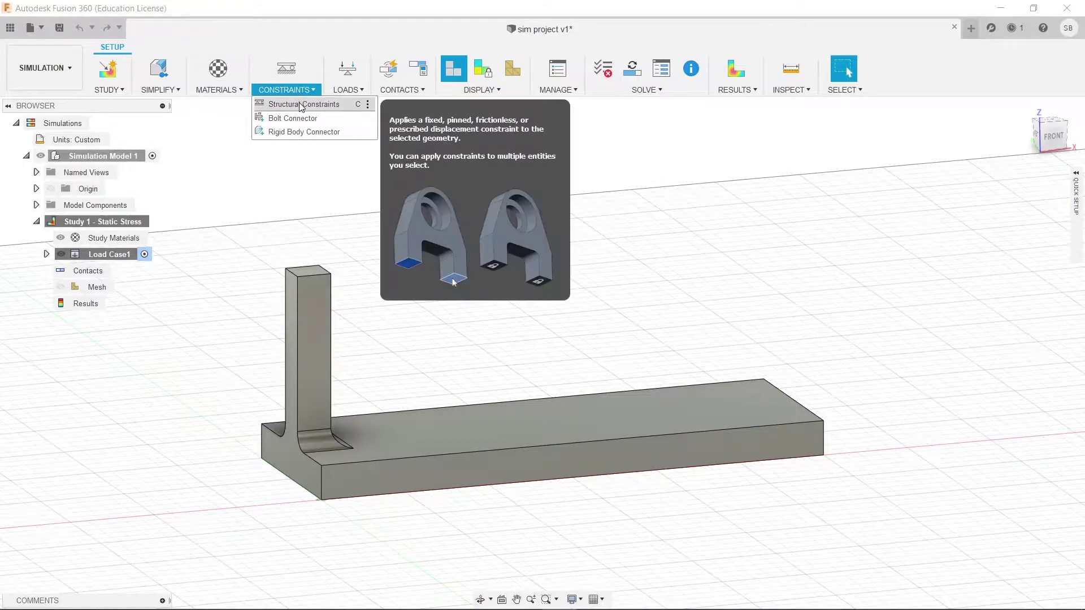
left_click(302, 105)
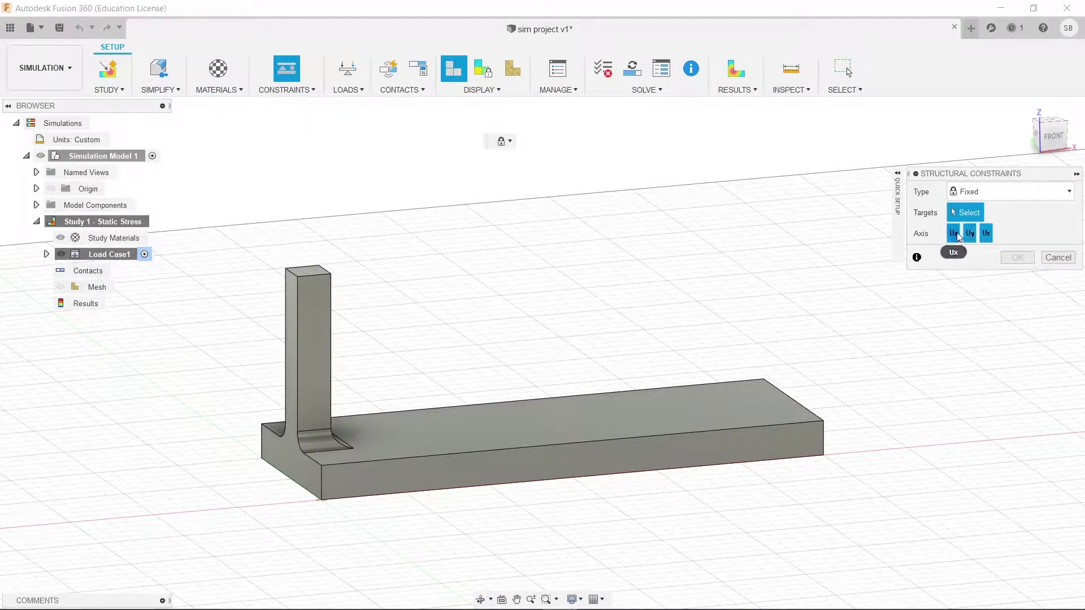
middle_click_drag(551, 305, 495, 305, "shift")
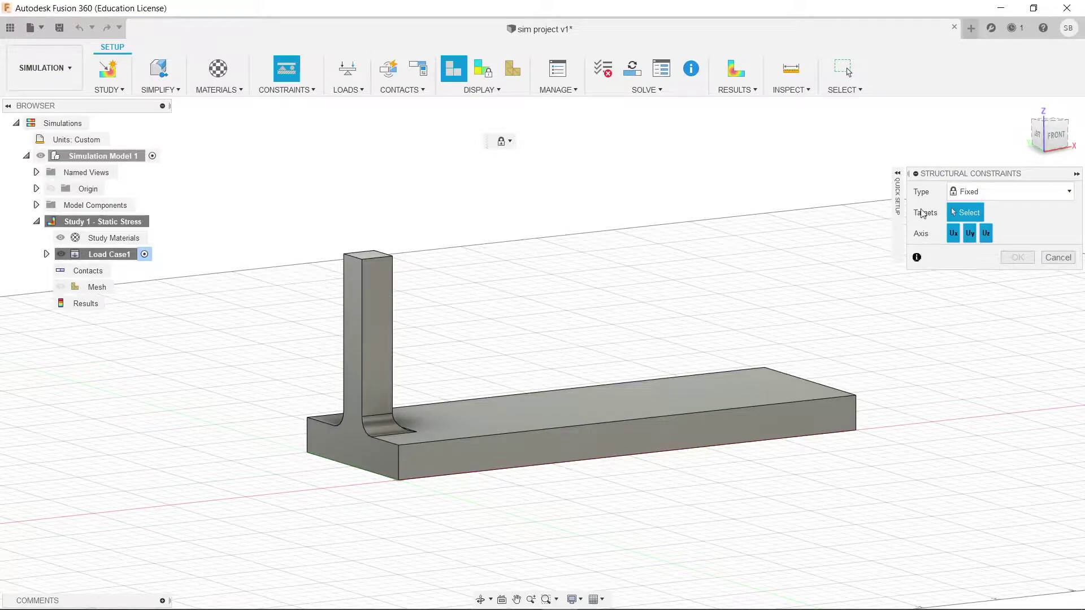
left_click(357, 457)
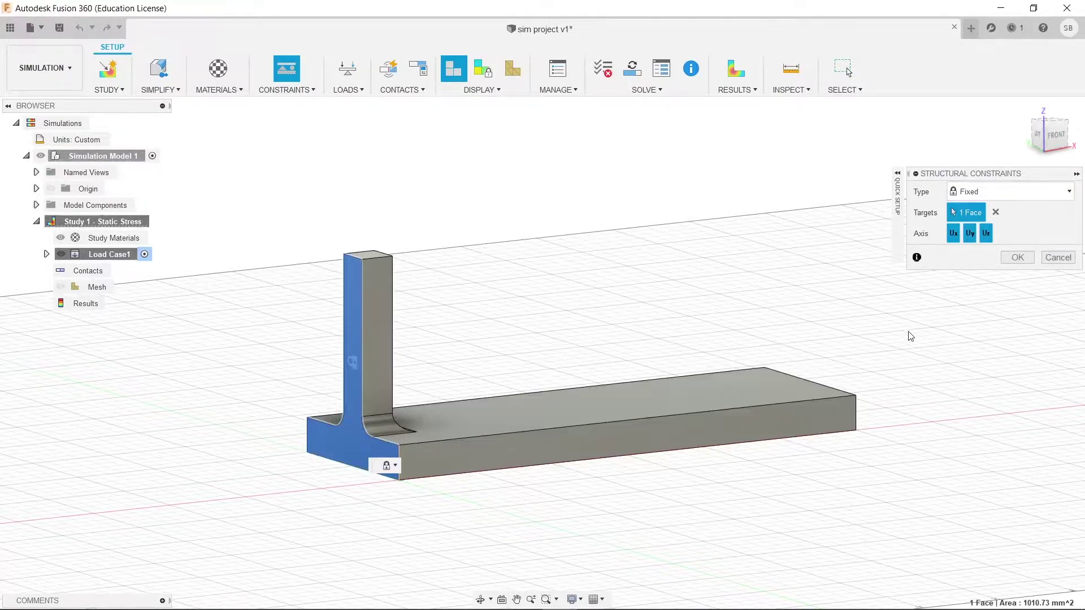
left_click(1017, 258)
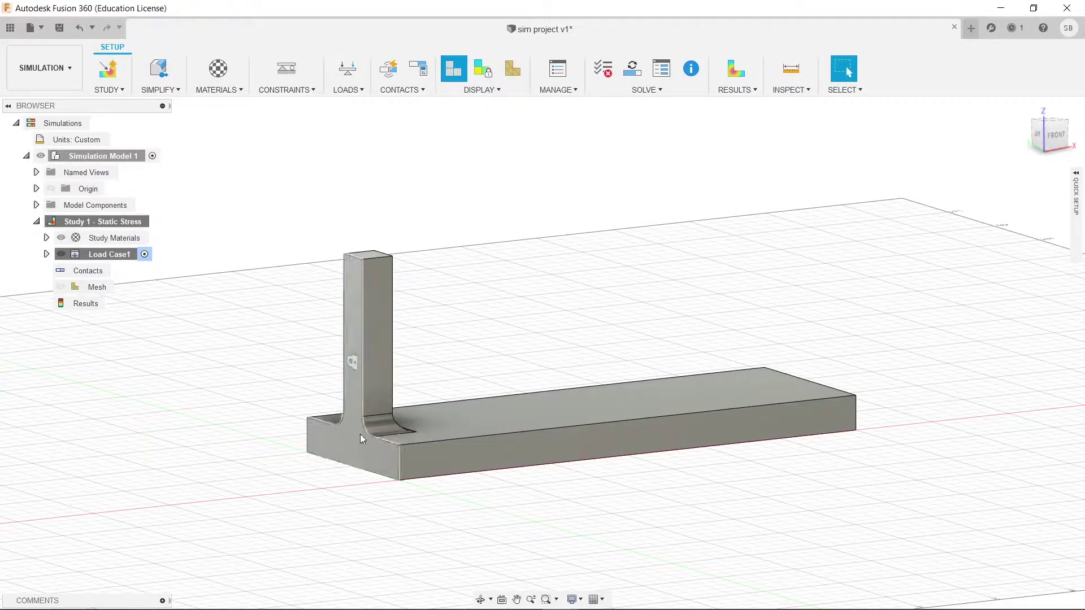
Turn gravity on for the static stress study's load case.
middle_click_drag(889, 370, 826, 382, "shift")
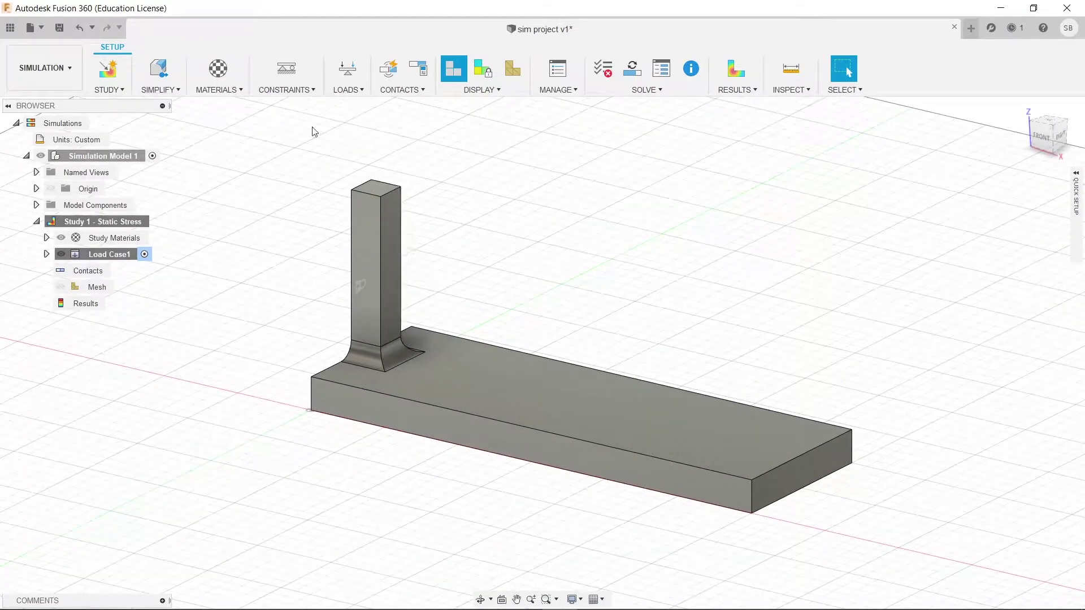
left_click(347, 91)
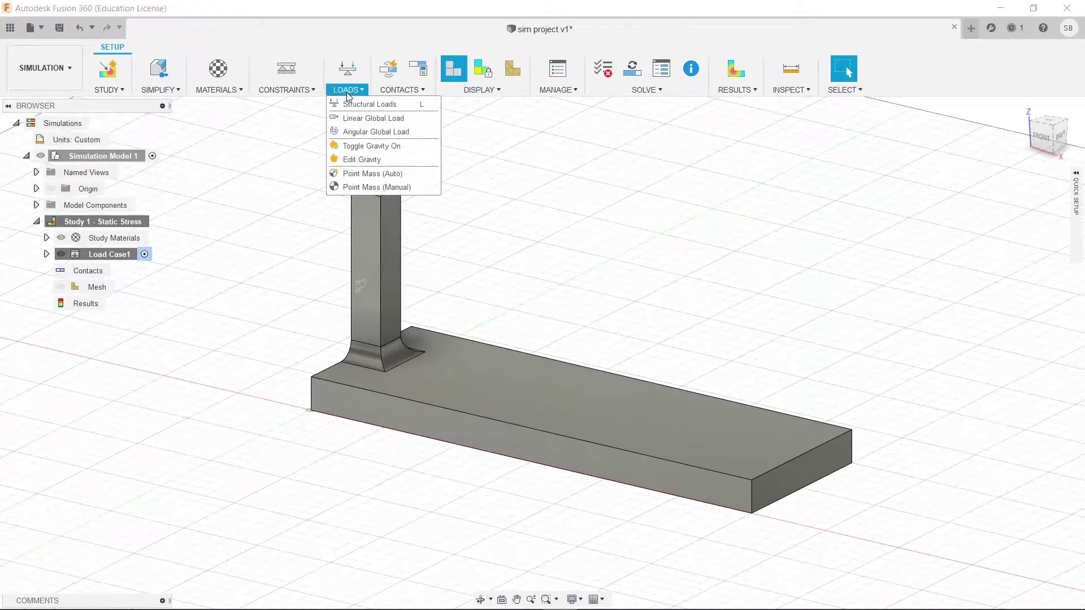
left_click(389, 147)
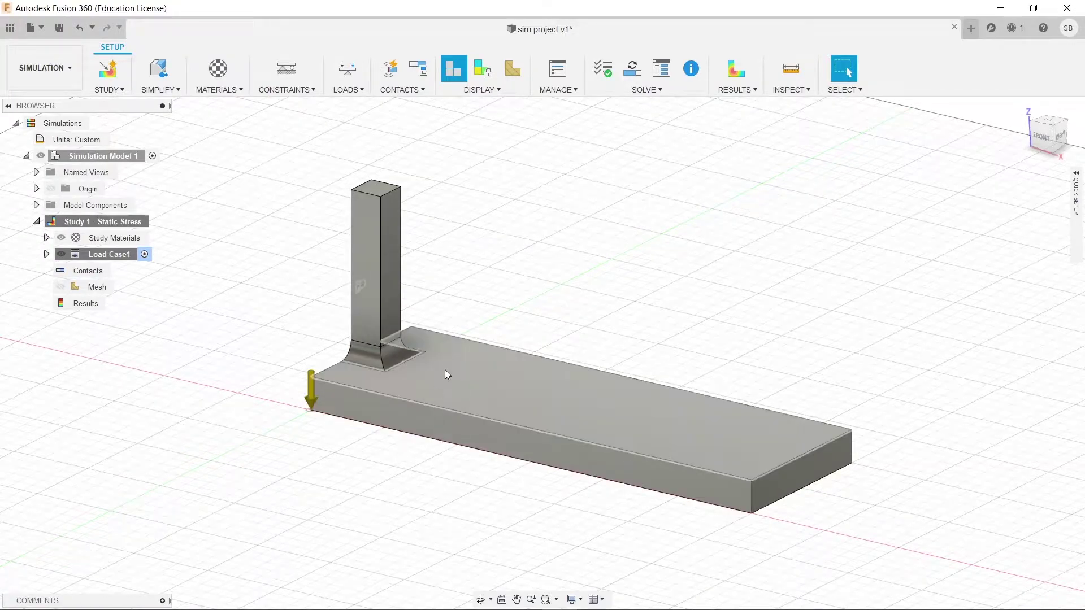
Review the material properties of the Steel assigned in the study materials, including its yield strength.
middle_click_drag(316, 448, 329, 450, "shift")
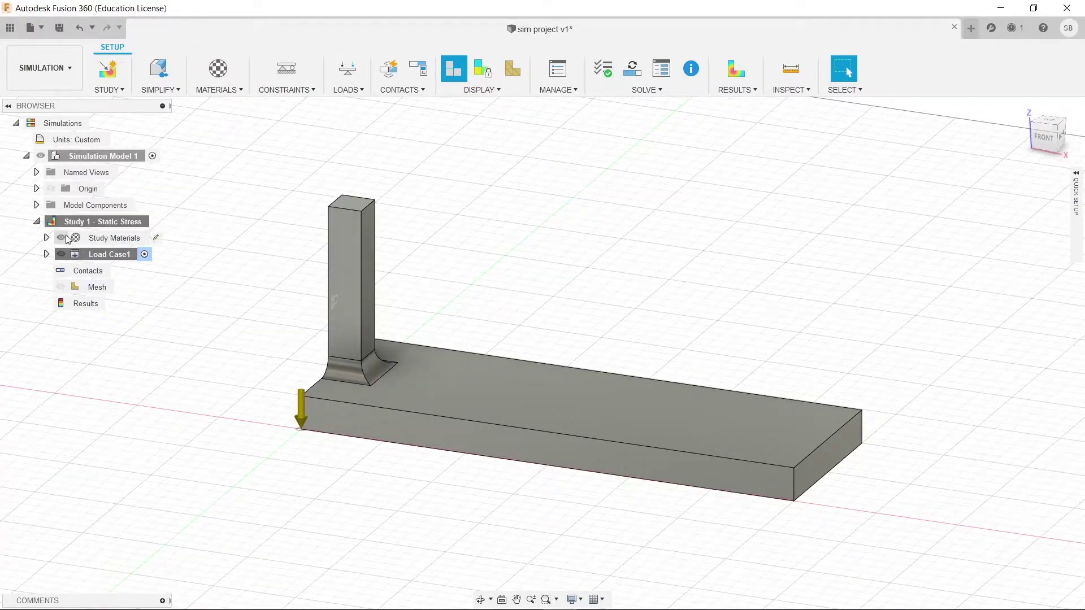
left_click(46, 238)
left_click(85, 258)
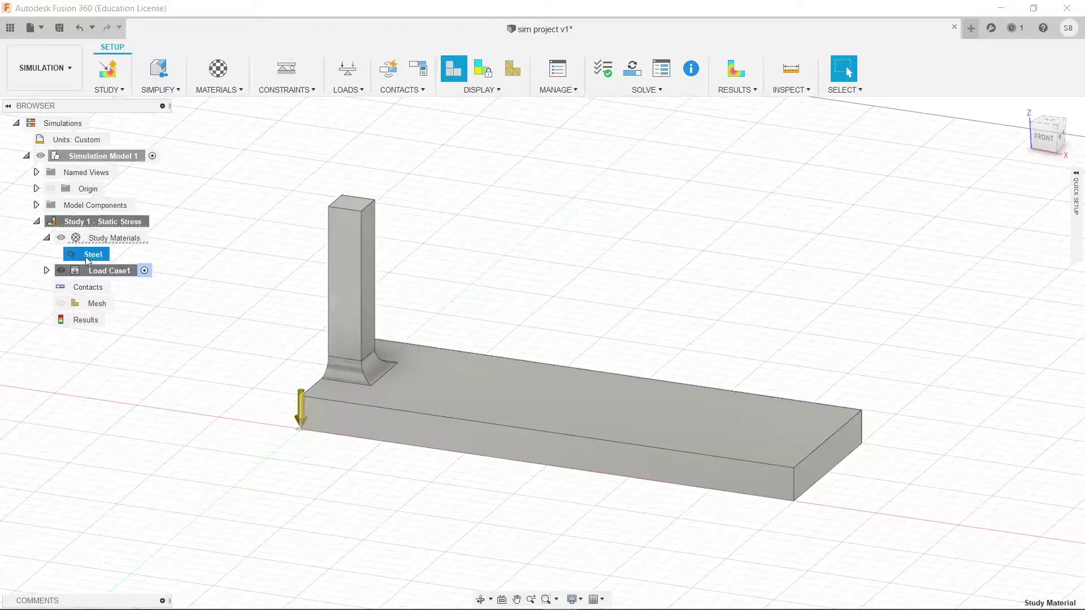
right_click(90, 257)
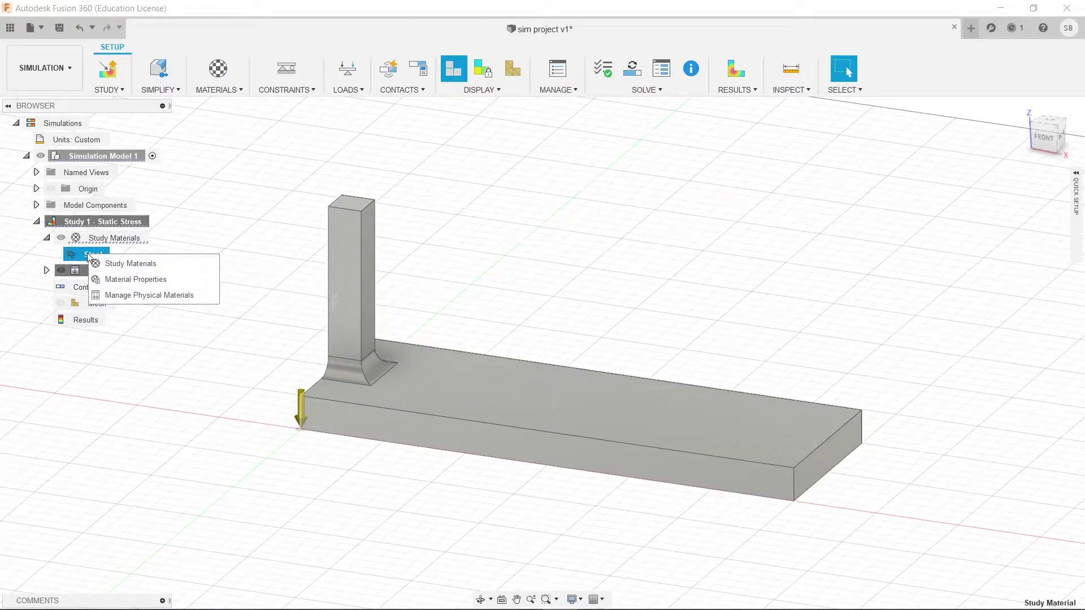
left_click(156, 281)
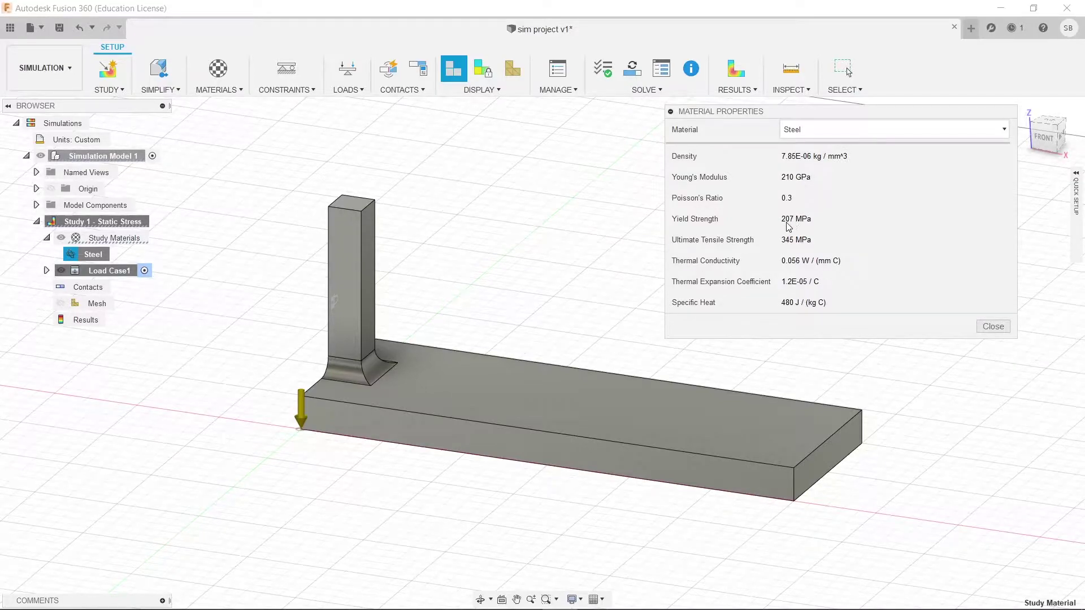
left_click(993, 328)
left_click(347, 89)
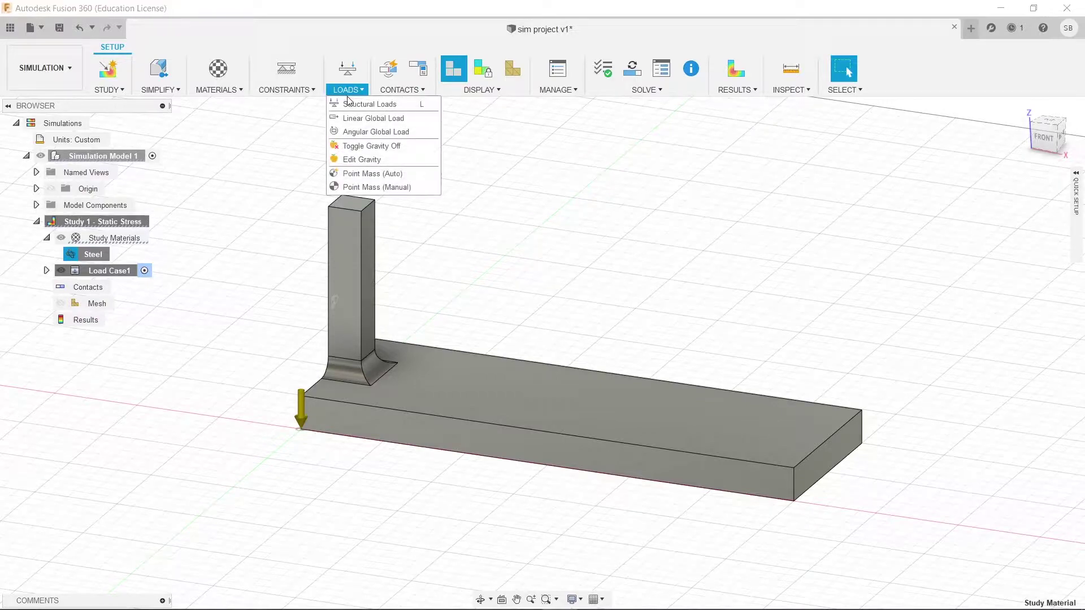
left_click(400, 175)
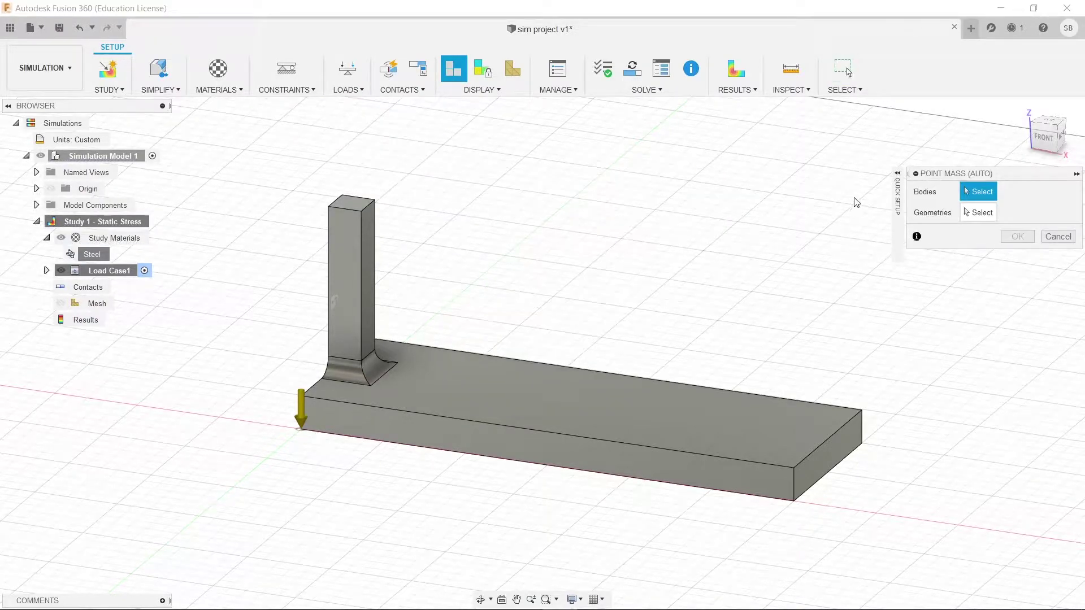
left_click(563, 412)
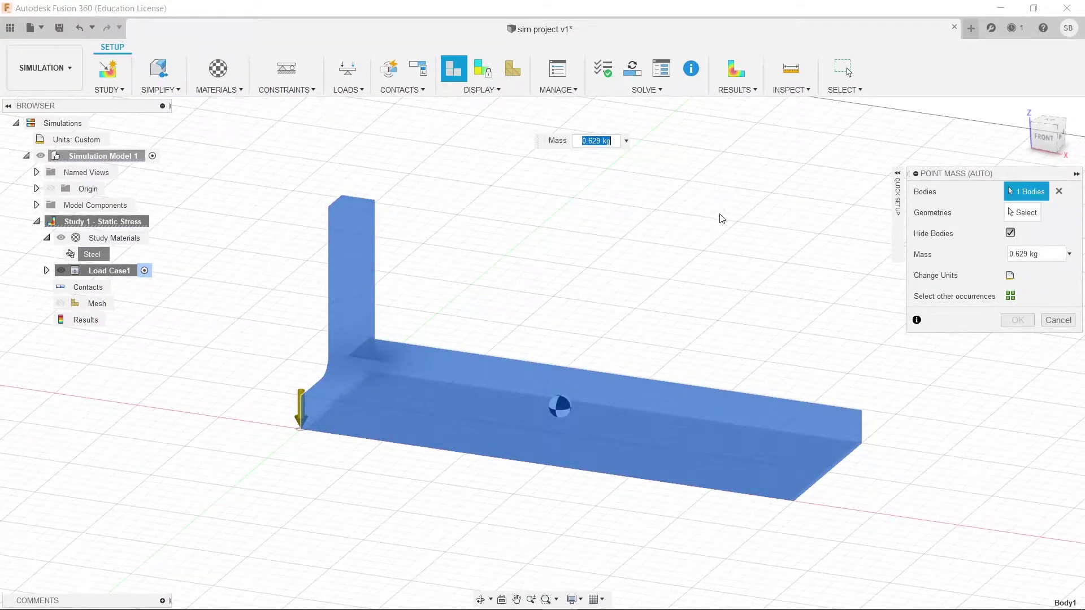
left_click(1058, 320)
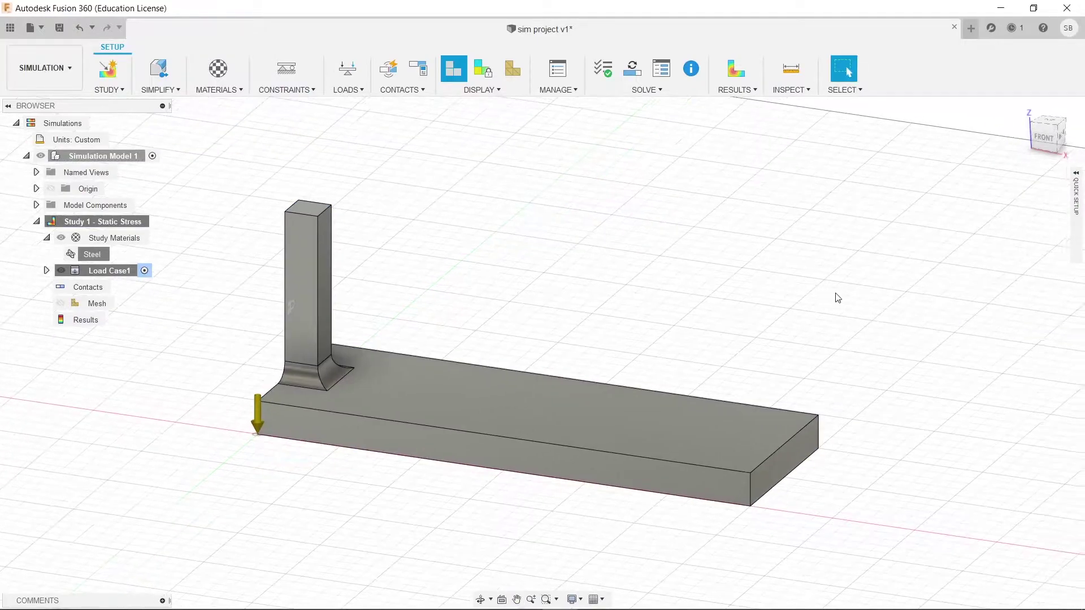
Apply a downward Force structural load of 200 N, normal to the plate's large top face.
left_click(347, 89)
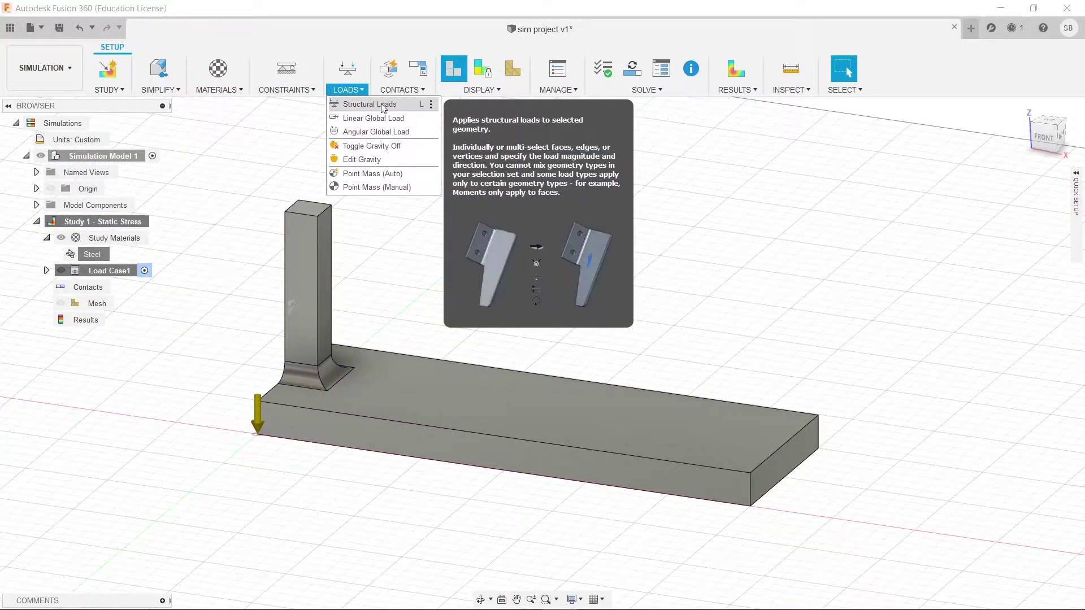
left_click(377, 104)
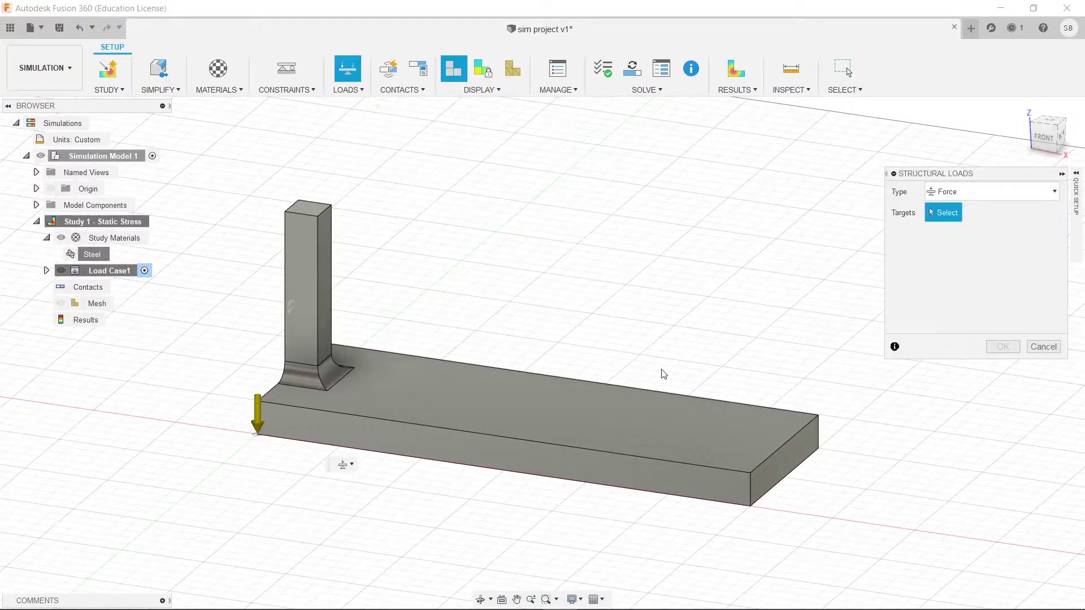
left_click(679, 432)
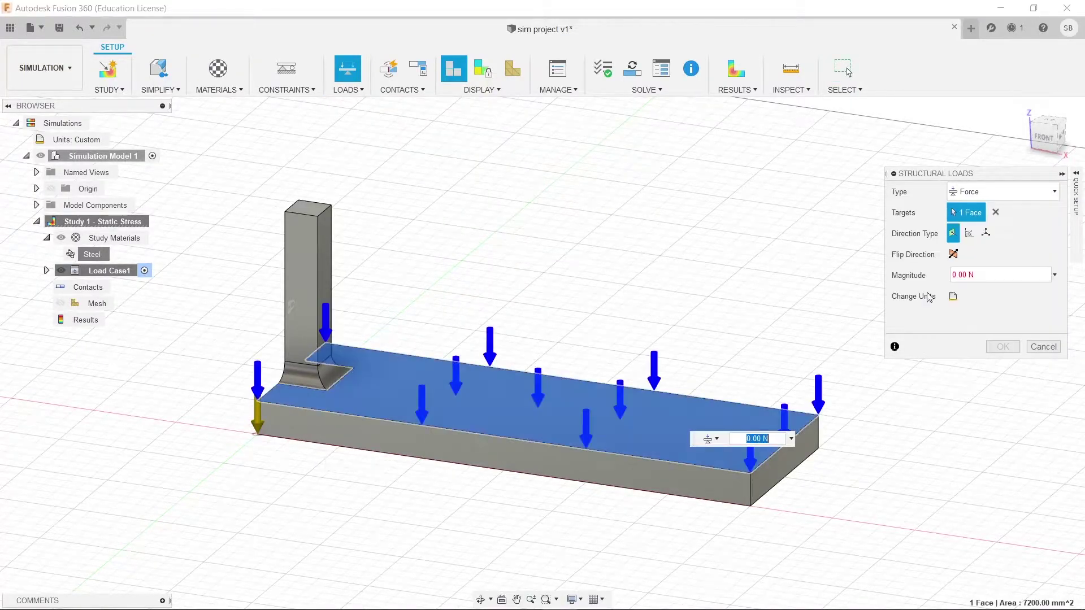
left_click(989, 191)
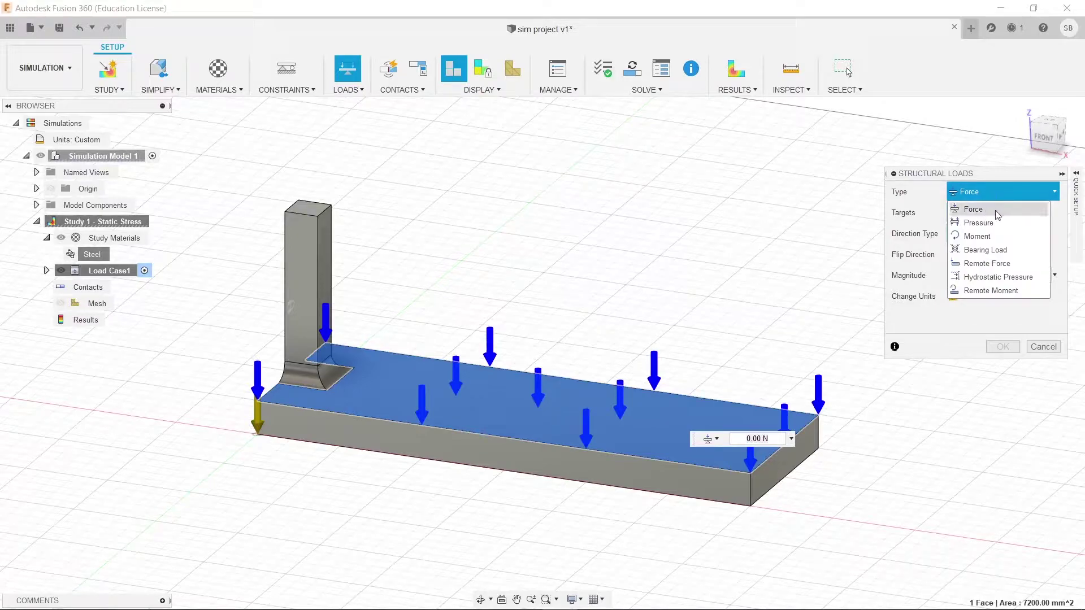
left_click(996, 209)
left_click_drag(970, 279, 952, 277)
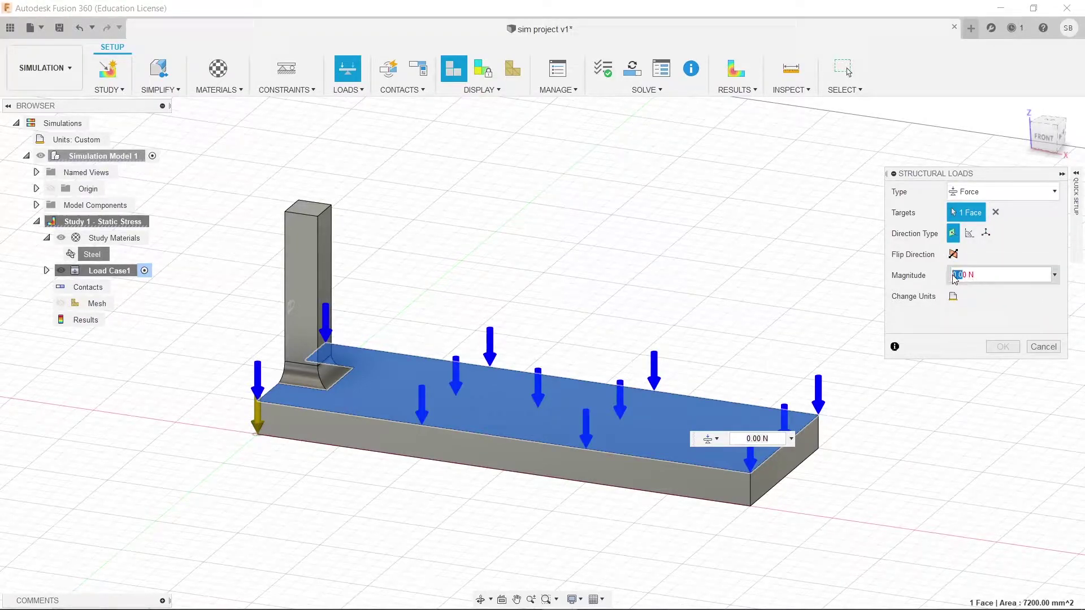
type("200")
key("BackSpace")
key("Return")
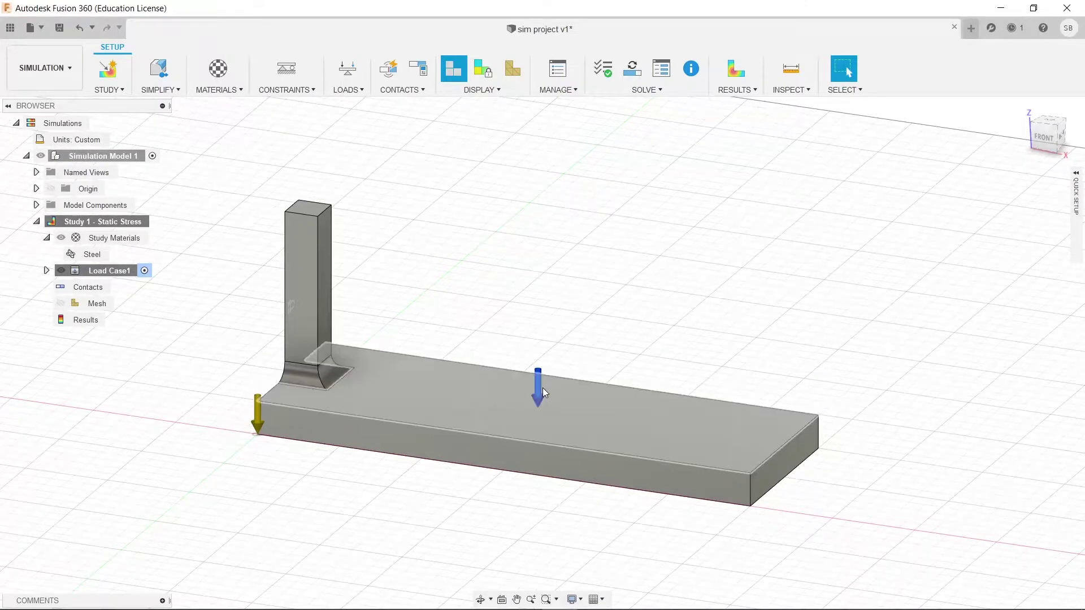
Generate the mesh for the static stress study.
middle_click_drag(830, 406, 653, 353)
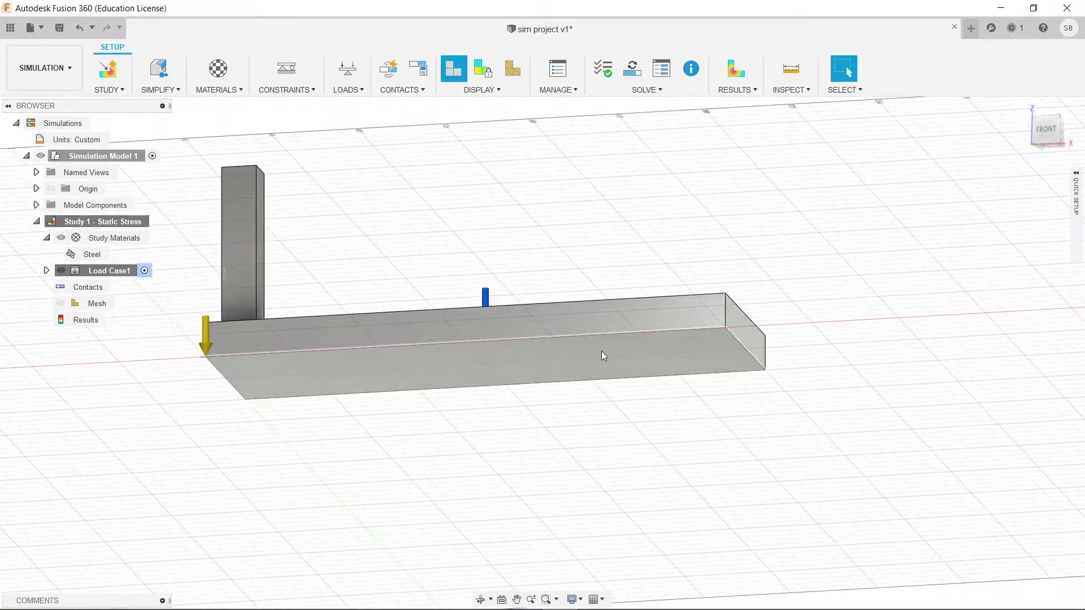
middle_click_drag(358, 330, 418, 374, "shift")
middle_click_drag(568, 246, 411, 336, "shift")
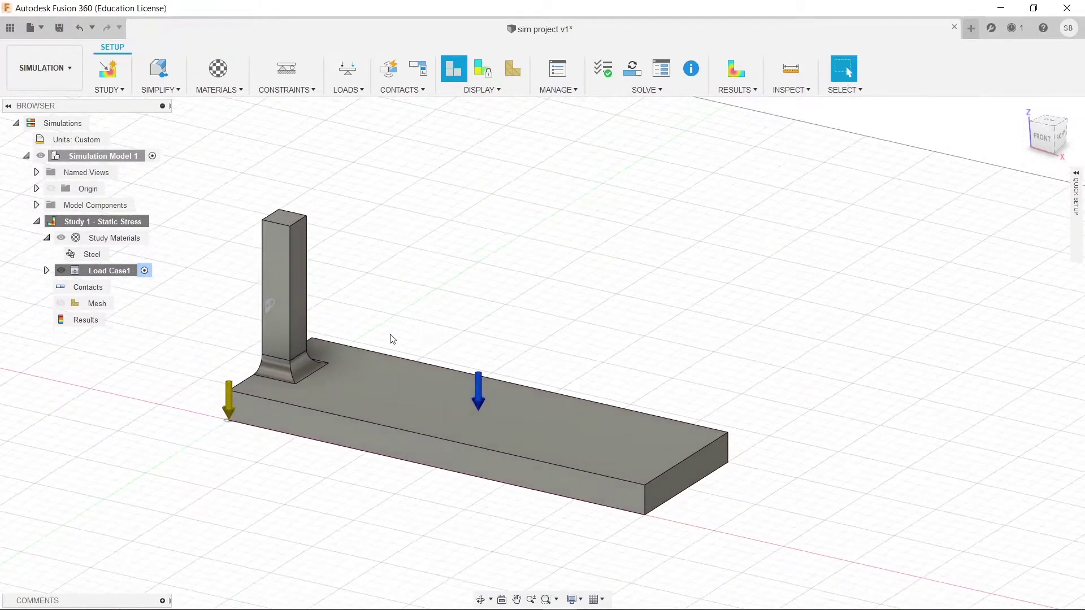
right_click(98, 311)
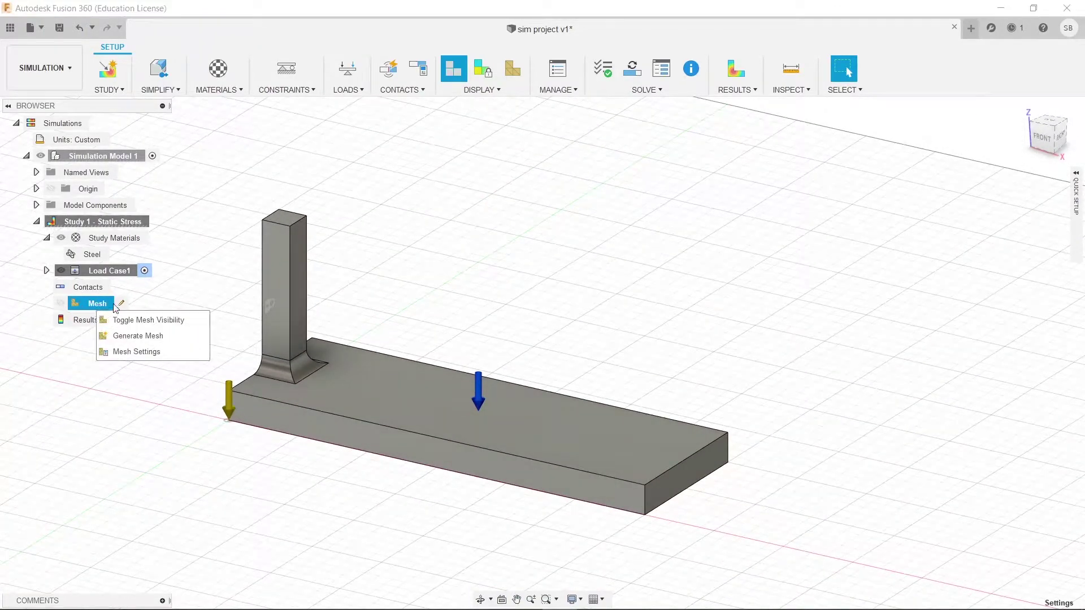
left_click(138, 336)
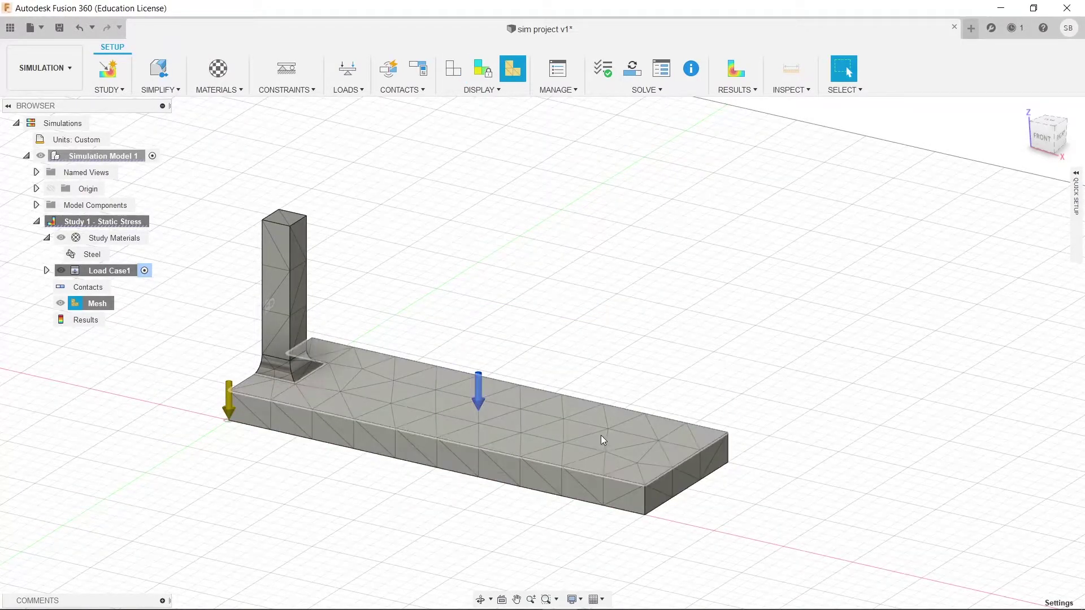
Run the pre-check on the static stress study setup and dismiss its report.
middle_click_drag(853, 362, 484, 380, "shift")
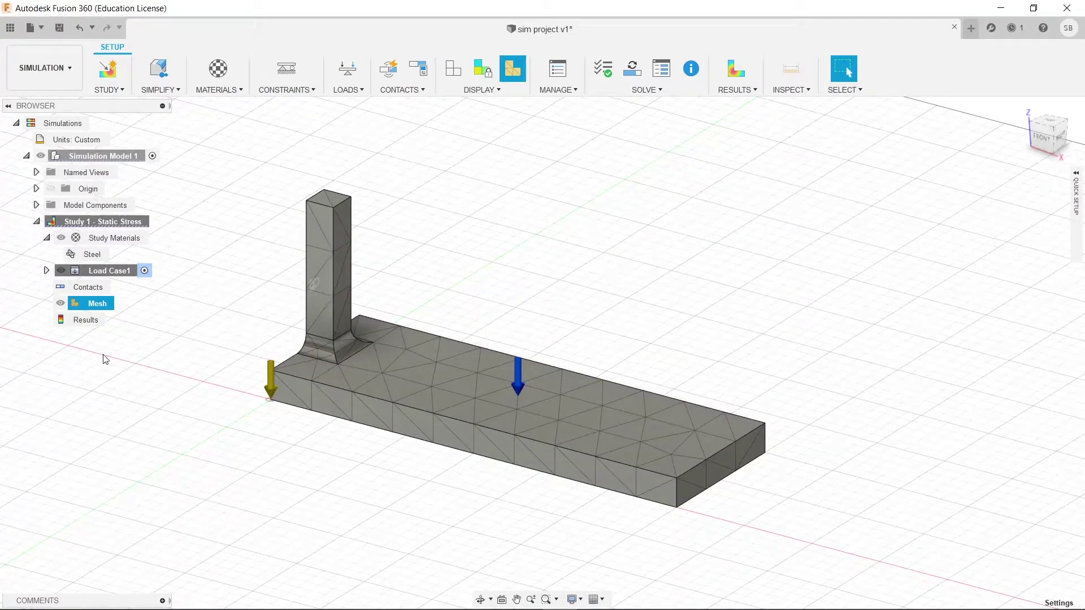
right_click(89, 325)
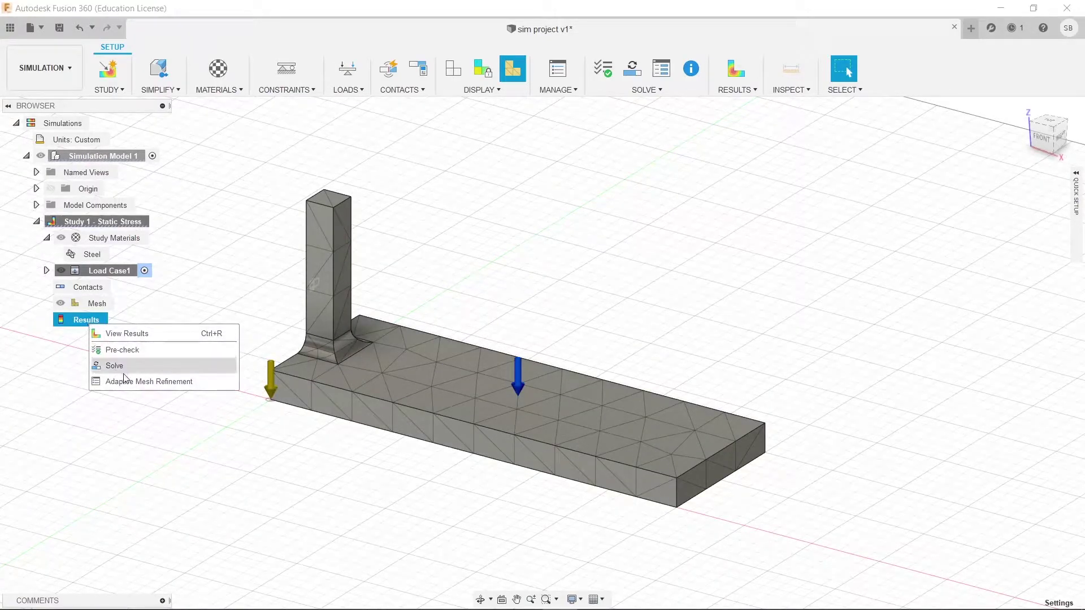
left_click(136, 351)
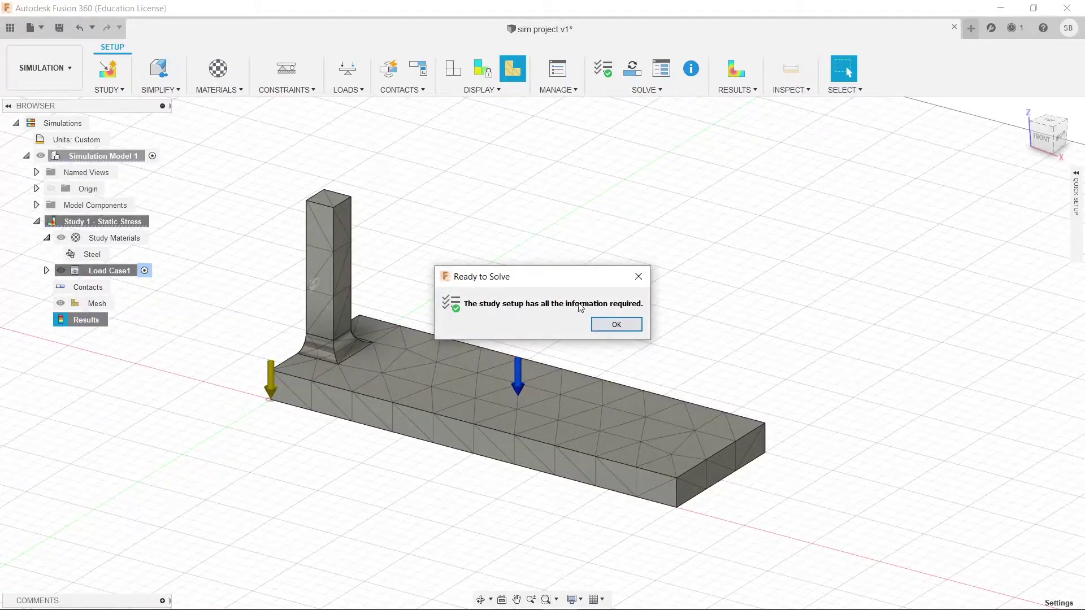
left_click(614, 325)
Solve the static stress study on the cloud and close the job status once the results are ready.
right_click(81, 323)
left_click(99, 366)
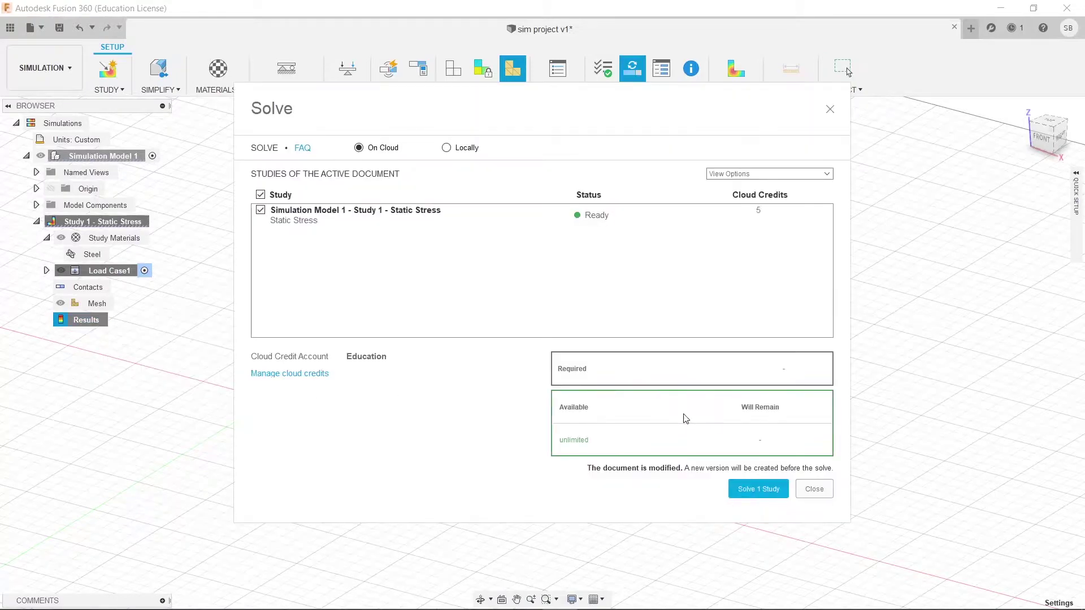
left_click(759, 489)
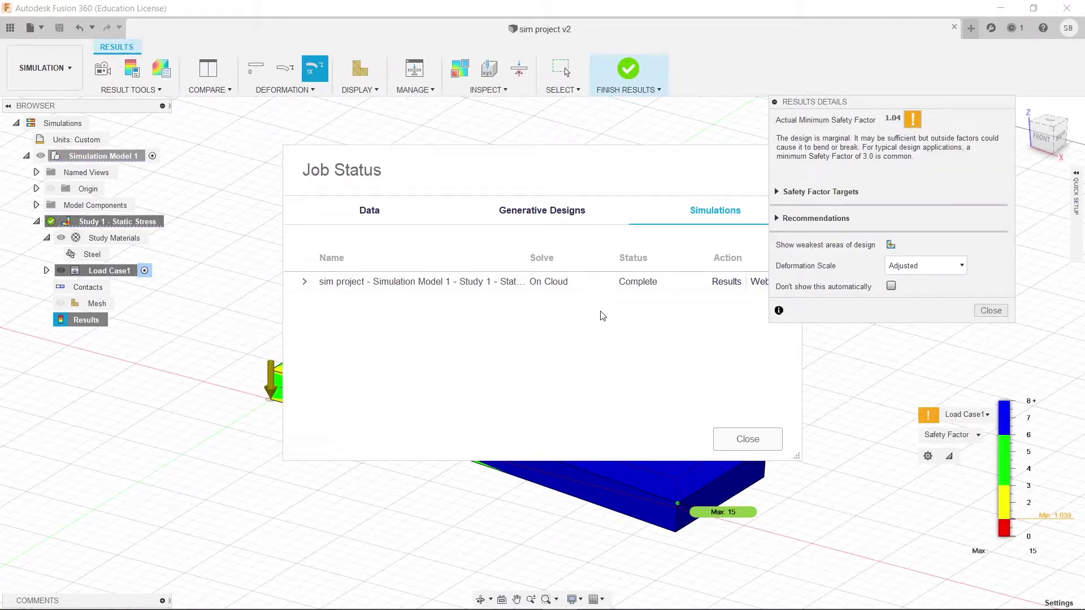
left_click(746, 438)
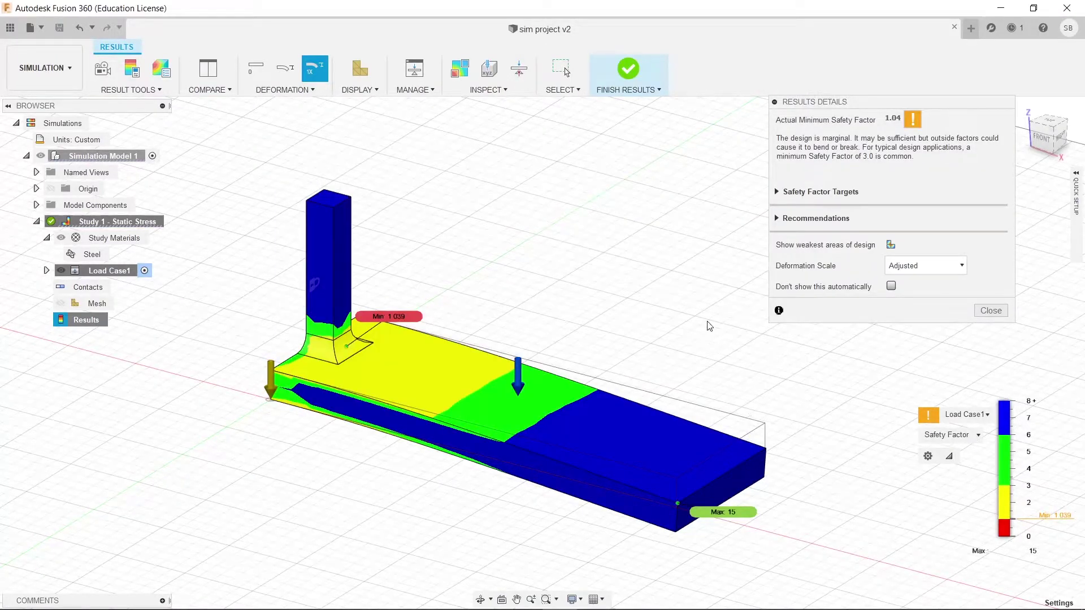
Inspect the part's bending from the front, then set the deformation scale to Actual and examine the plate's free end.
mouse_move(678, 330)
middle_mouse_down("shift")
mouse_move(692, 310)
mouse_move(681, 328)
middle_mouse_up("shift")
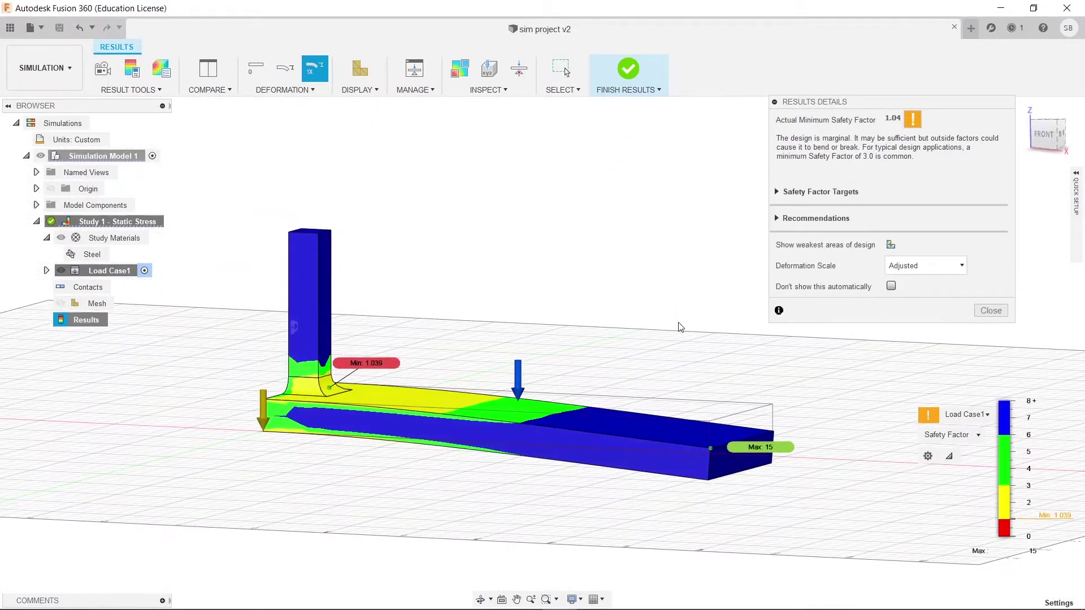
middle_click_drag(692, 480, 709, 465, "shift")
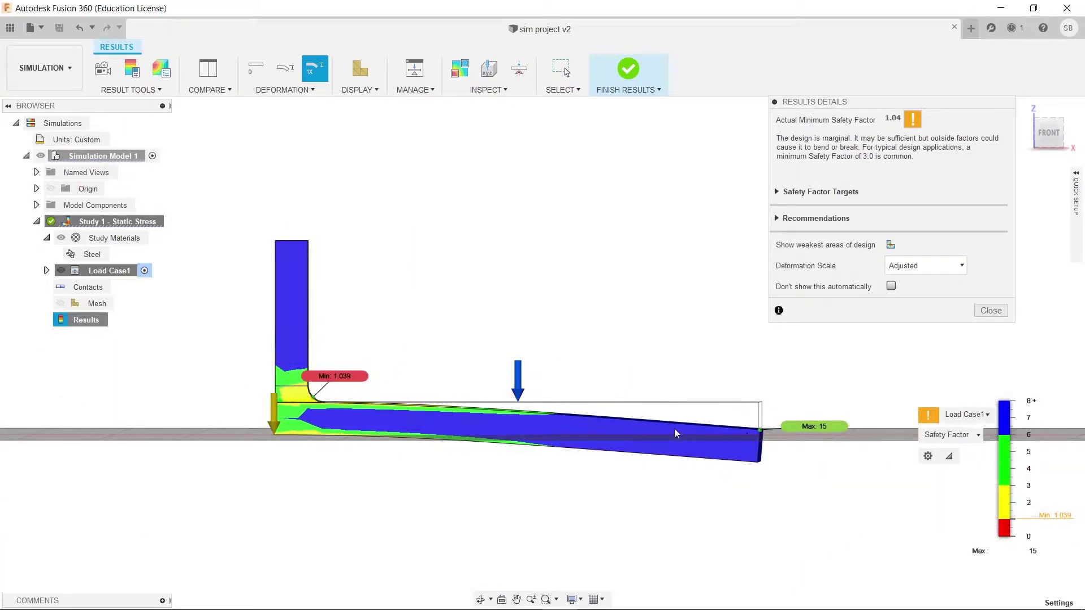
middle_click_drag(842, 451, 819, 453, "shift")
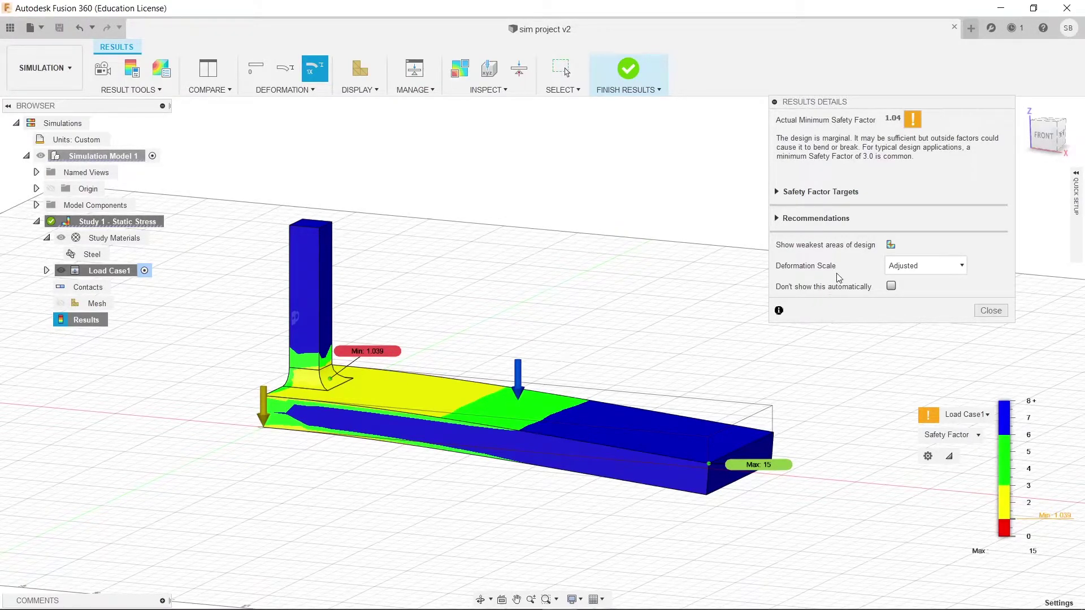
middle_click_drag(620, 439, 645, 425, "shift")
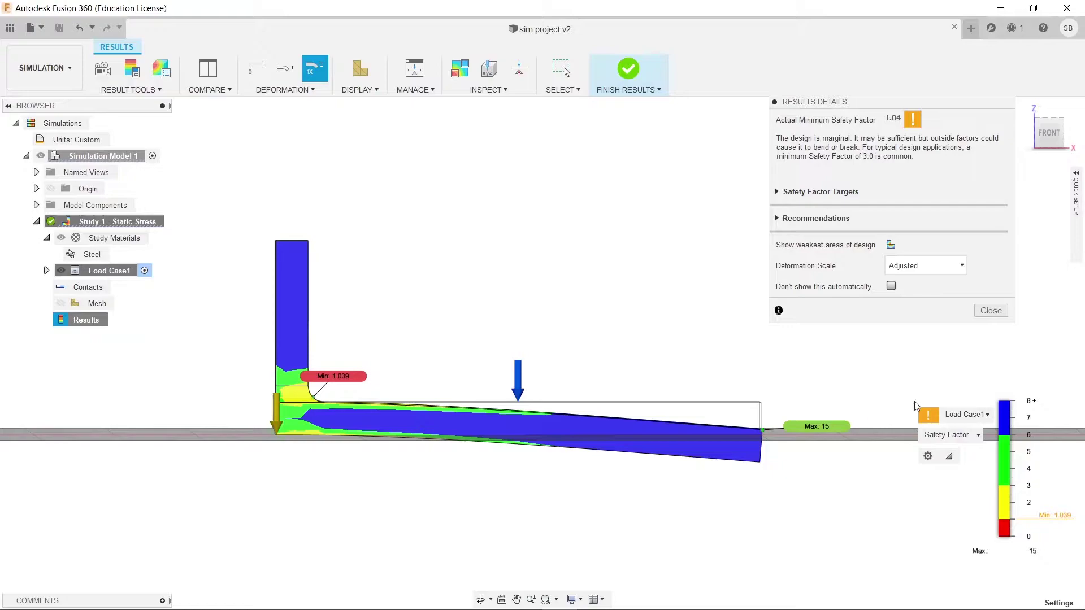
left_click(928, 263)
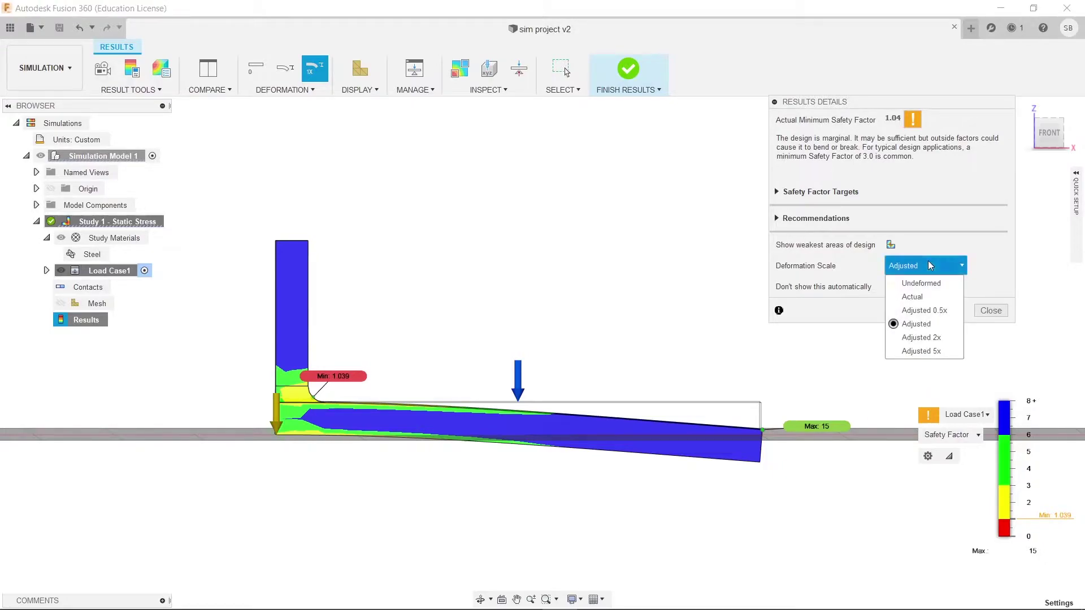
left_click(926, 296)
scroll(770, 425, "up", 3)
scroll(770, 425, "up", 5)
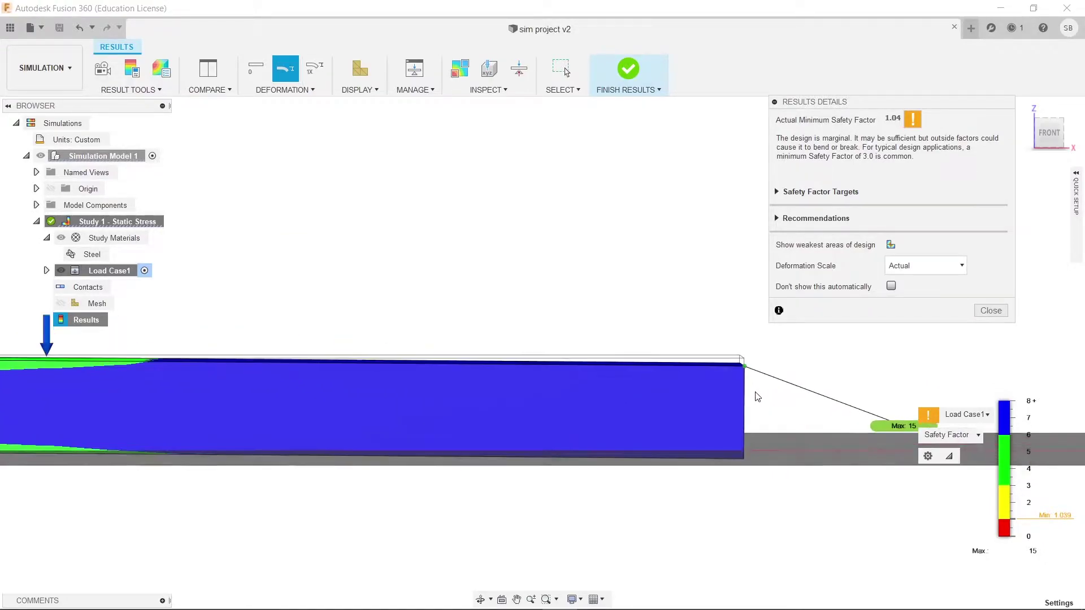
scroll(735, 361, "down", 4)
scroll(736, 375, "down", 2)
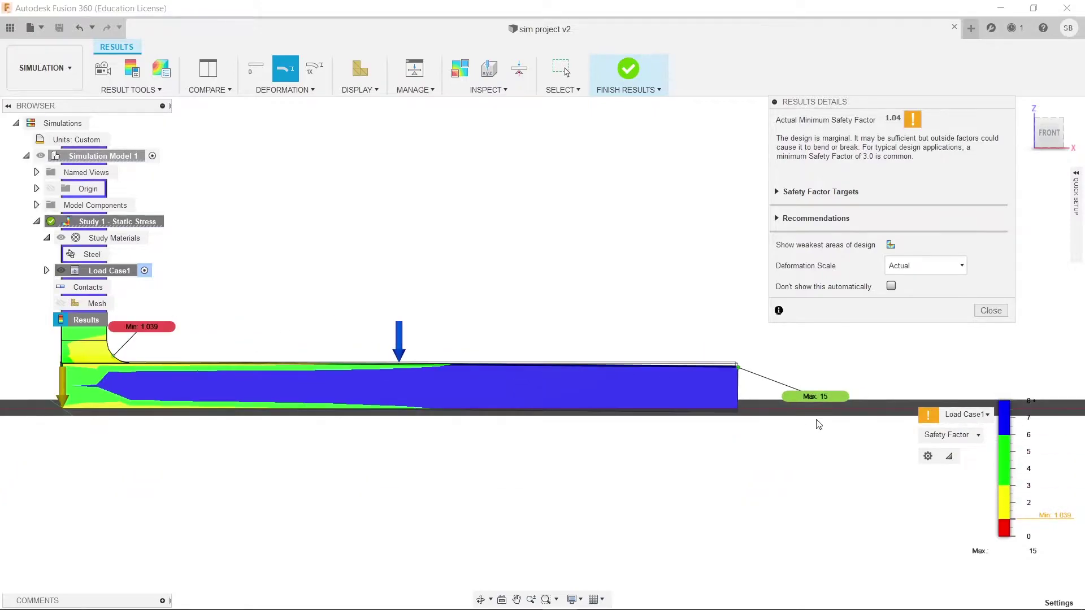
Display the total Displacement results in mm and set the deformation scale to Adjusted.
left_click(949, 434)
left_click(958, 480)
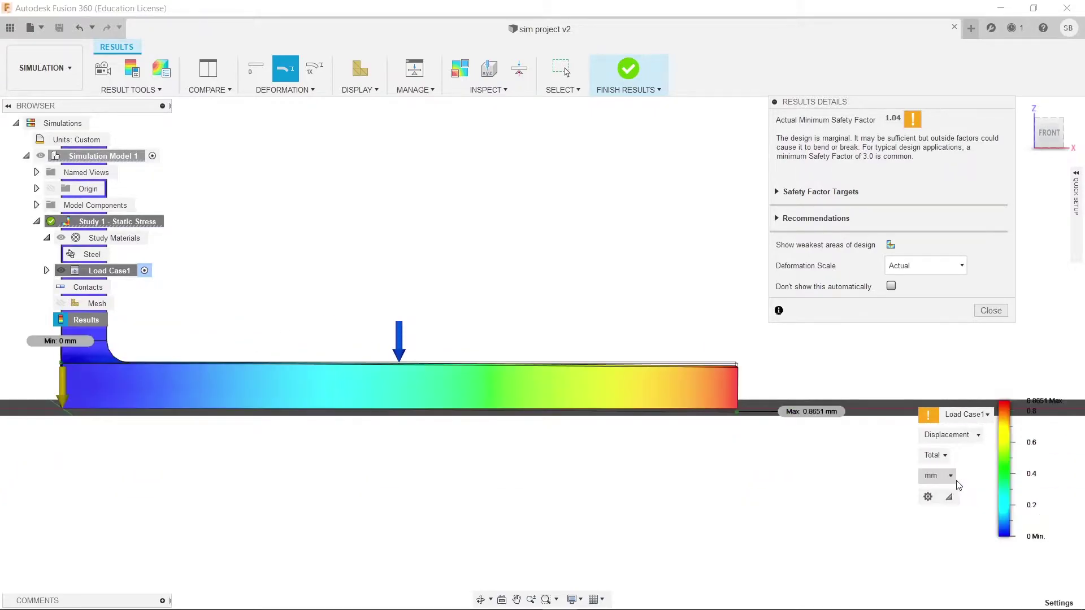
middle_click_drag(765, 460, 766, 385, "shift")
scroll(725, 472, "up", 2)
left_click(920, 268)
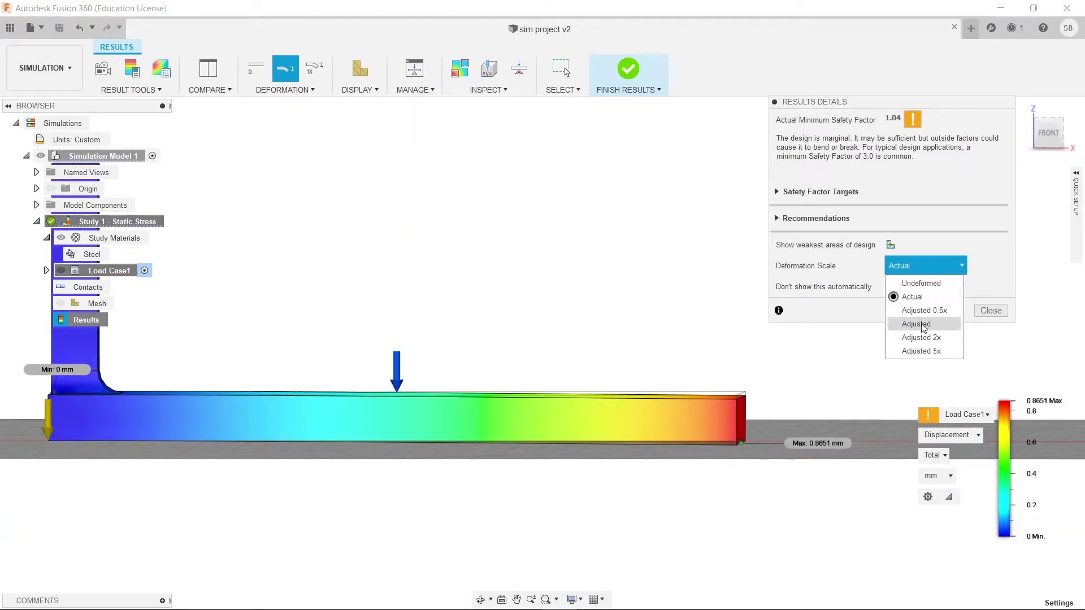
left_click(924, 327)
middle_click_drag(266, 399, 683, 435, "shift")
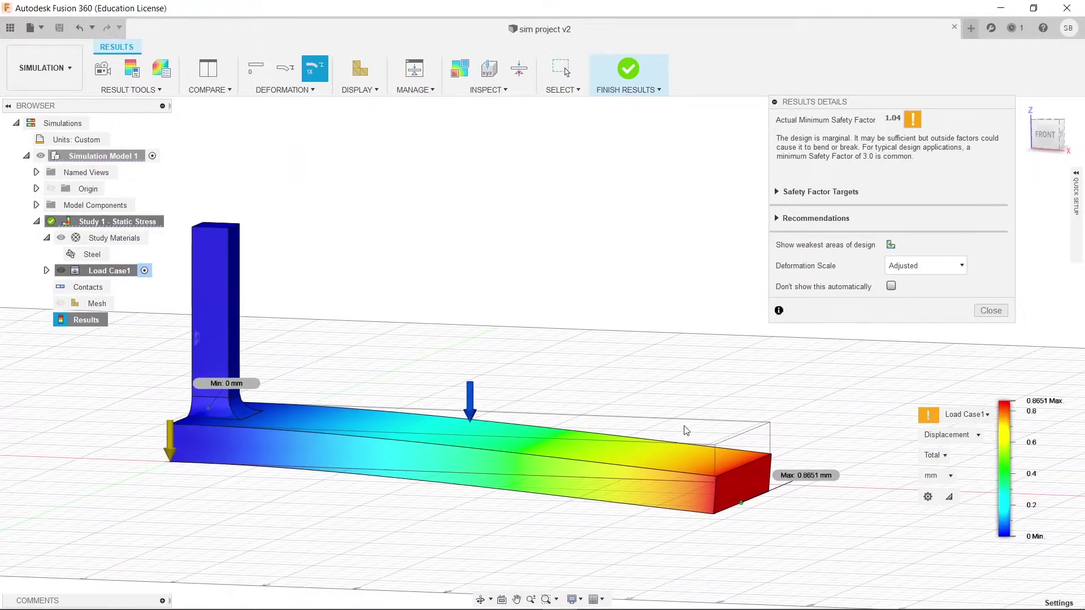
Display the Von Mises Stress results in MPa and examine the maximum stress location at the post's fillet.
left_click(935, 439)
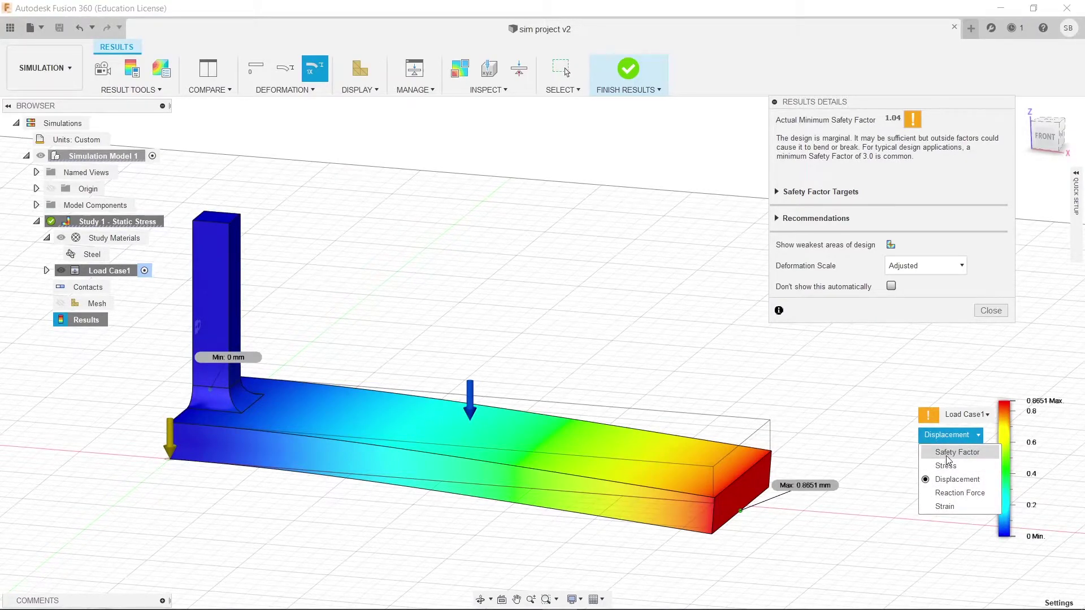
left_click(946, 465)
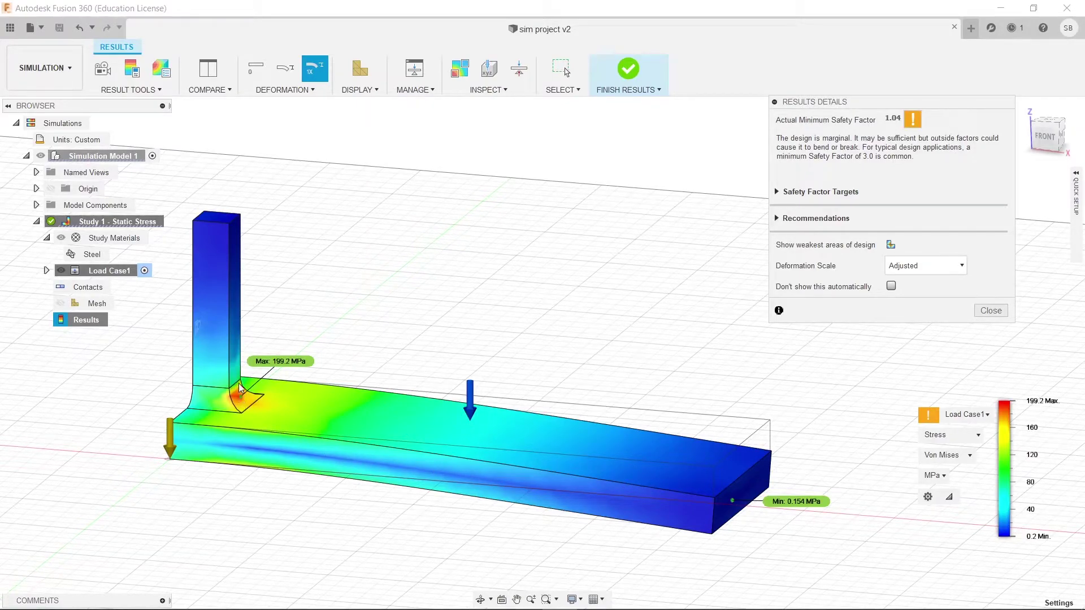
scroll(237, 399, "up", 5)
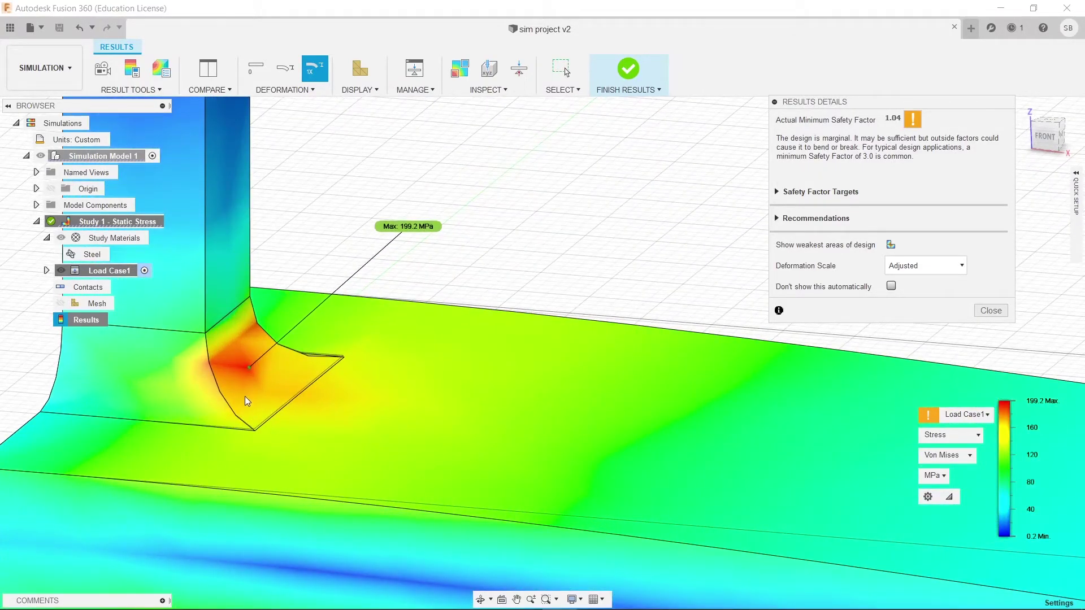
mouse_move(256, 376)
middle_mouse_down("shift")
mouse_move(272, 365)
mouse_move(259, 383)
middle_mouse_up("shift")
scroll(308, 396, "down", 5)
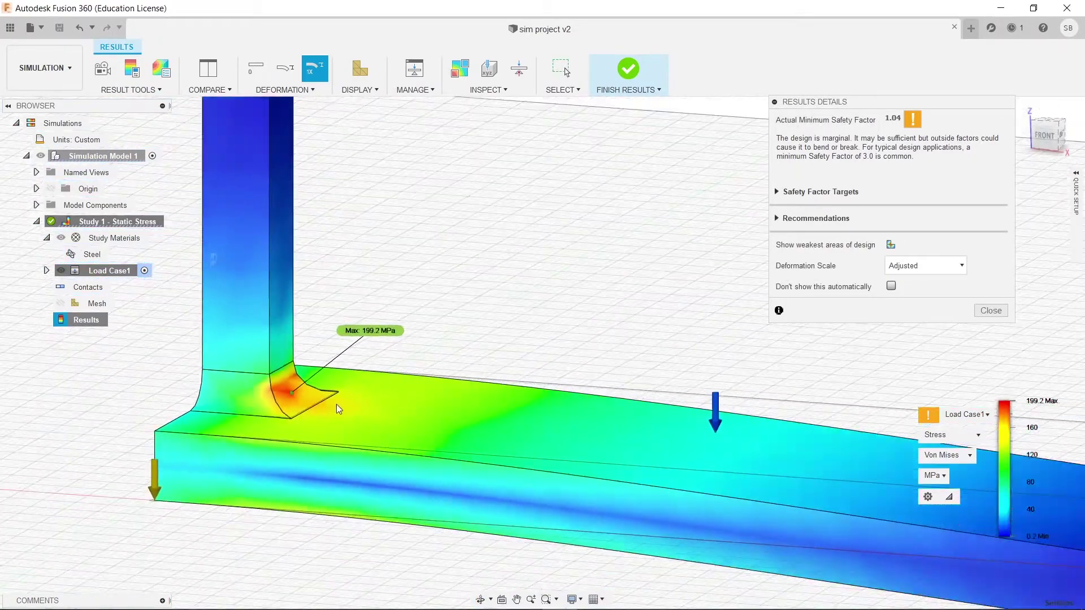
middle_click_drag(624, 446, 546, 431)
scroll(545, 431, "down", 1)
middle_click_drag(692, 417, 586, 420, "shift")
scroll(573, 415, "down", 1)
scroll(586, 421, "down", 1)
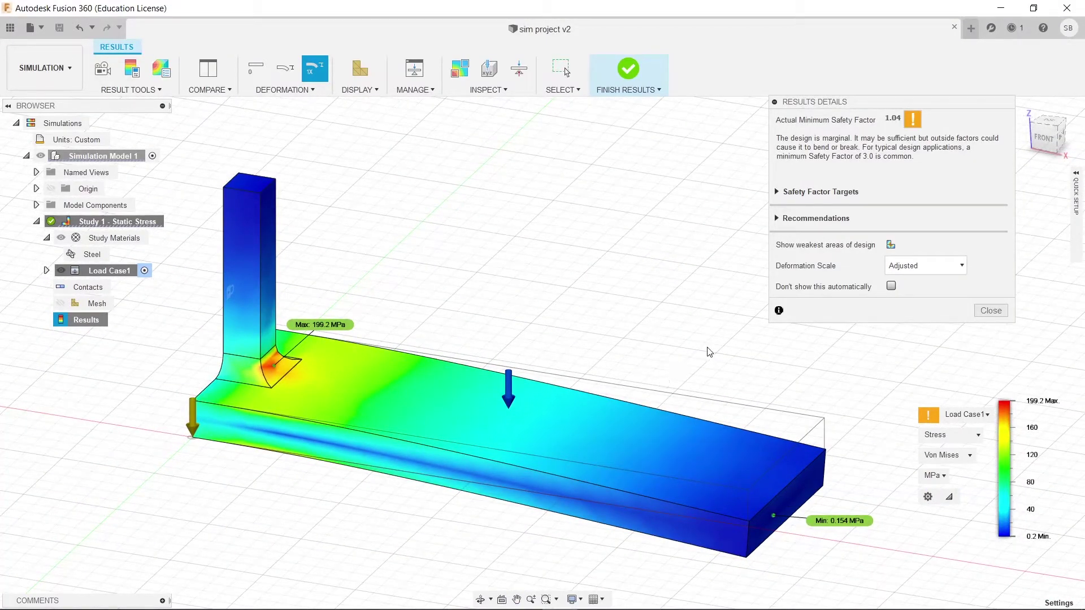
Review the Reaction Force and Strain results, then return the display to Safety Factor and examine its color legend.
left_click(954, 438)
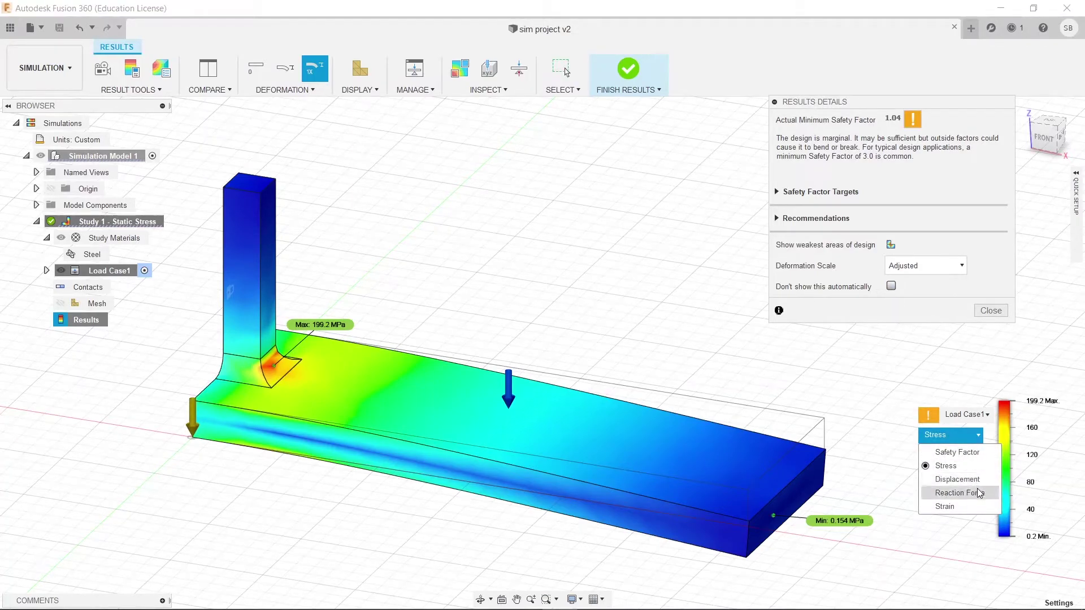
left_click(978, 493)
left_click(954, 435)
left_click(958, 506)
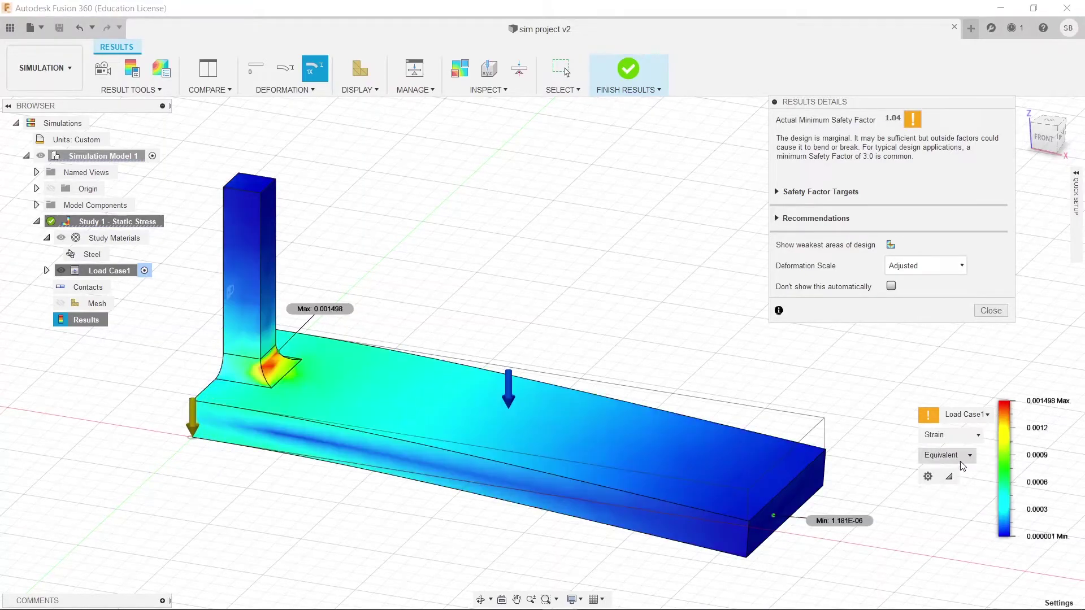
left_click(955, 435)
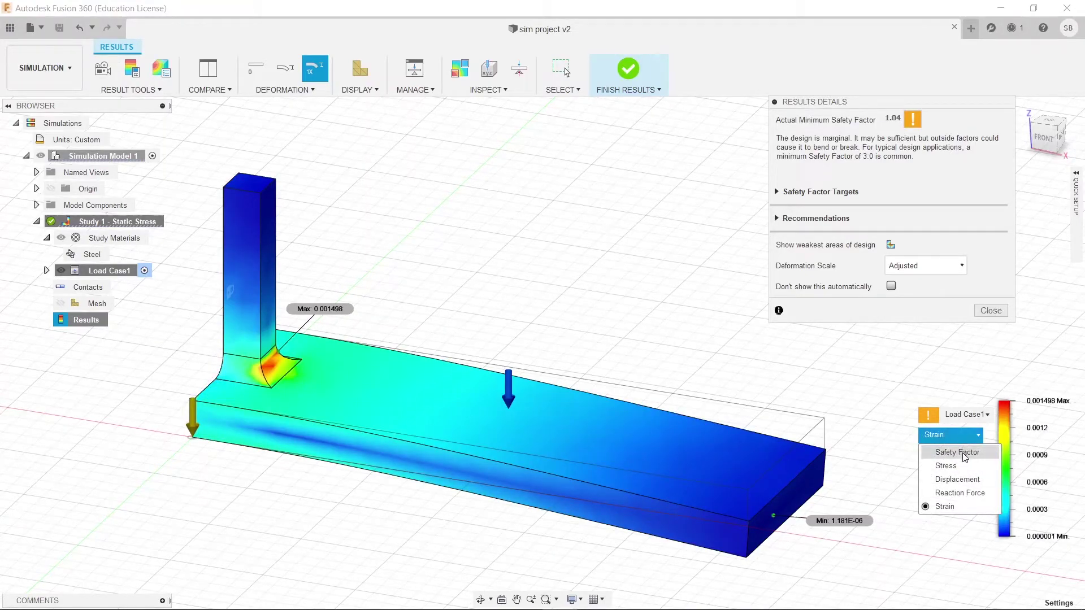
left_click(962, 453)
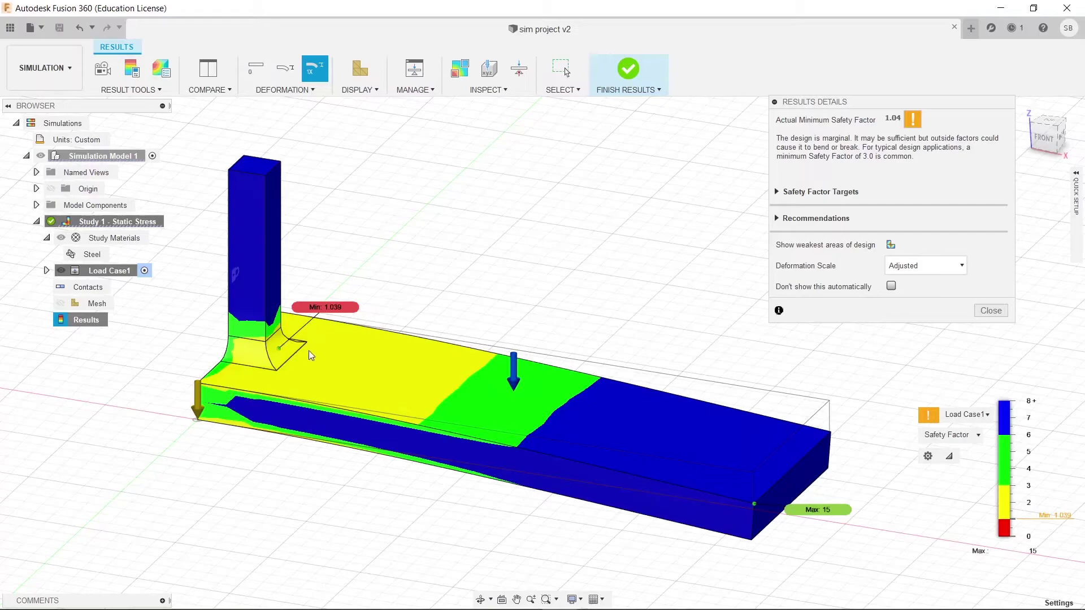
mouse_move(1005, 537)
mouse_move(1001, 537)
left_mouse_down()
mouse_move(1010, 506)
mouse_move(1001, 395)
mouse_move(985, 552)
left_mouse_up()
Start the Animate tool, set the number of steps to 50, and scrub the Safety Factor animation to the last step.
left_click(103, 69)
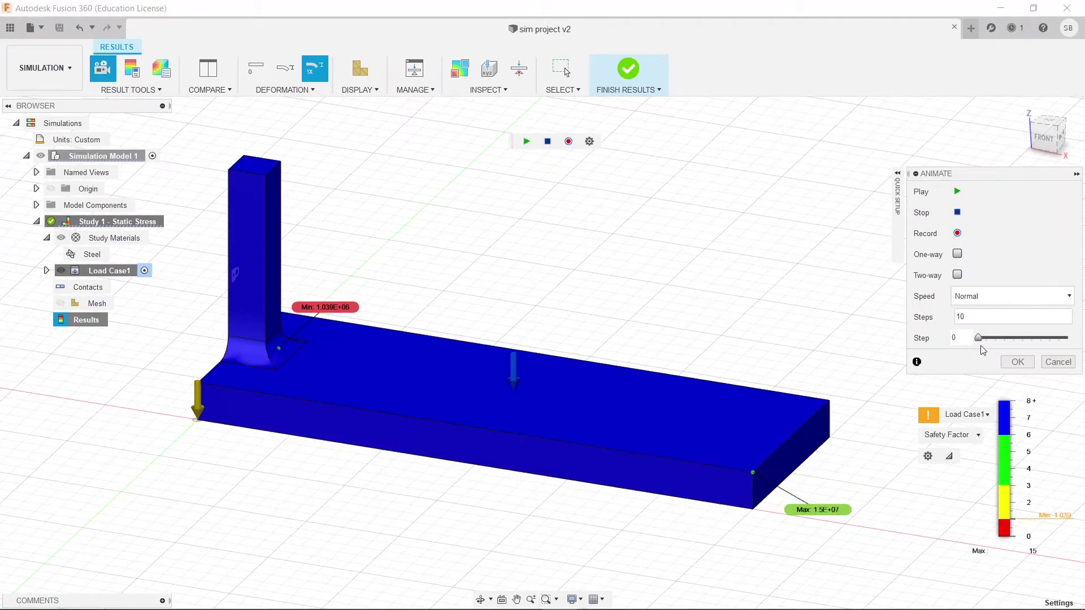
mouse_move(978, 341)
left_mouse_down()
mouse_move(1057, 349)
mouse_move(968, 342)
left_mouse_up()
left_click(968, 317)
type("0")
left_click_drag(979, 338, 1072, 340)
Switch the animated result to Von Mises Stress, accept the animation, and inspect the deformed part.
left_click(962, 438)
left_click(969, 467)
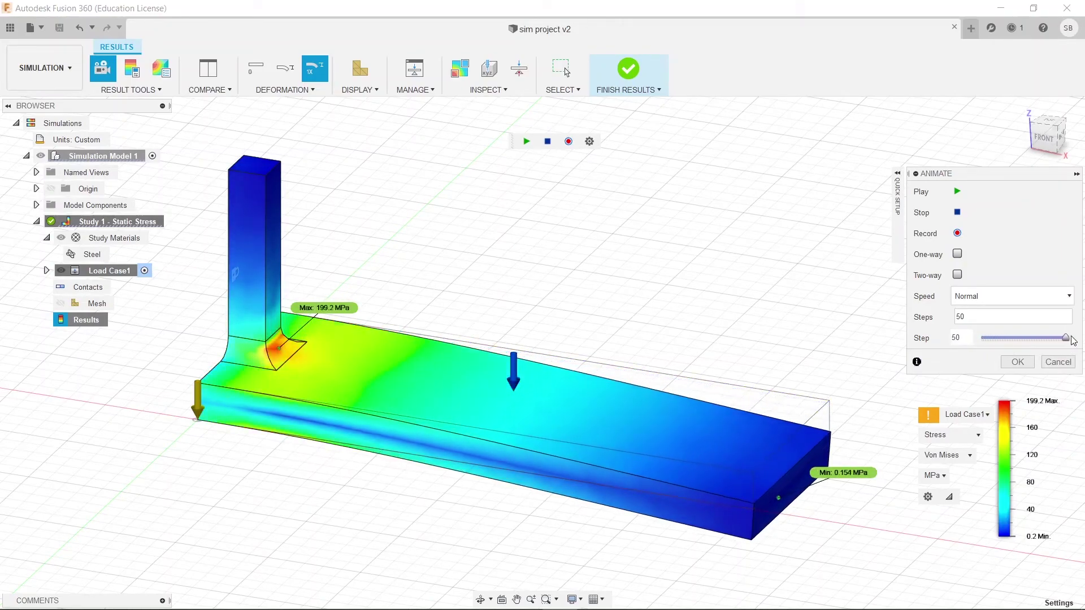
left_click(1017, 362)
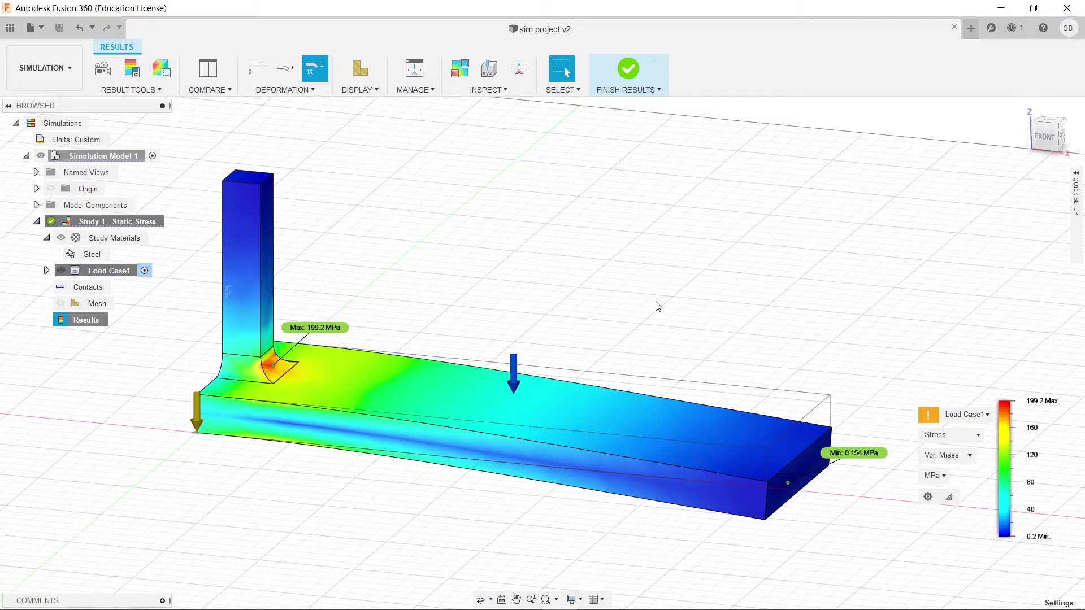
mouse_move(676, 300)
middle_mouse_down("shift")
mouse_move(614, 318)
mouse_move(675, 278)
middle_mouse_up("shift")
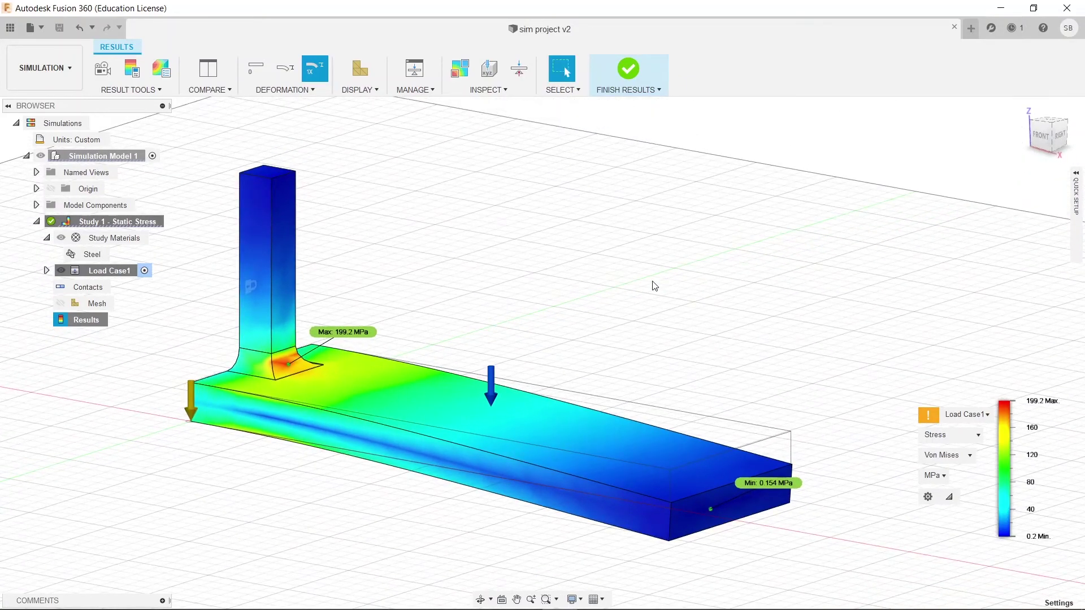